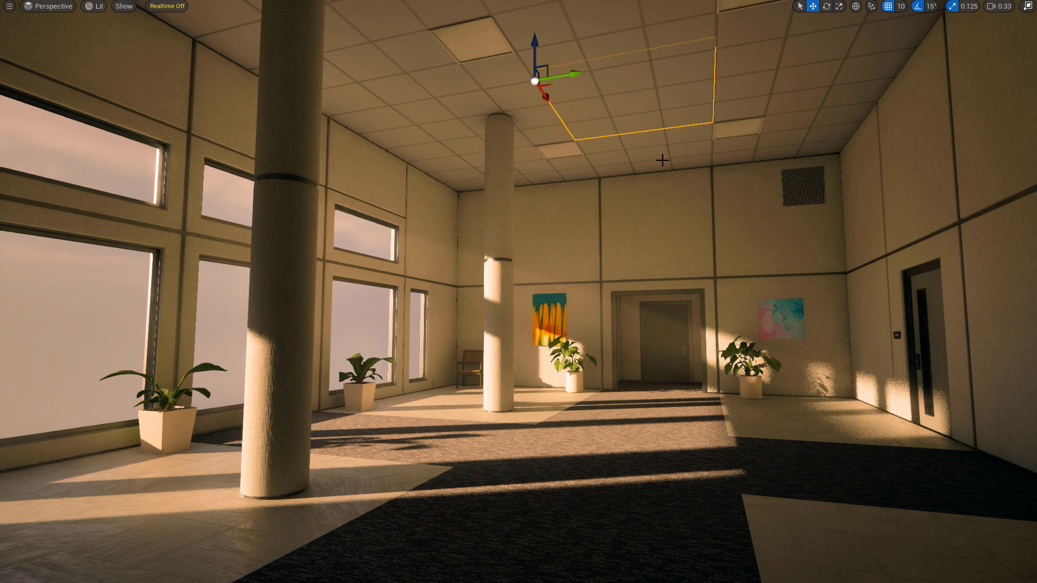
Examine the finished lobby, office and neon-lit corridor environments, checking the modular ceiling, wall and floor pieces.
drag(586, 139, 578, 114)
key(ctrl+z)
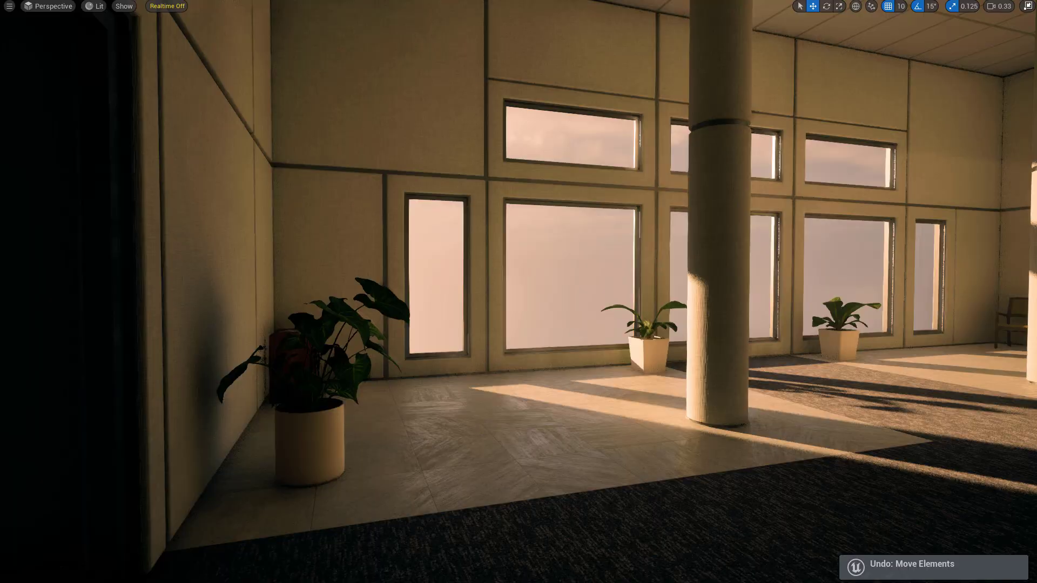
right_drag(621, 216, 588, 213)
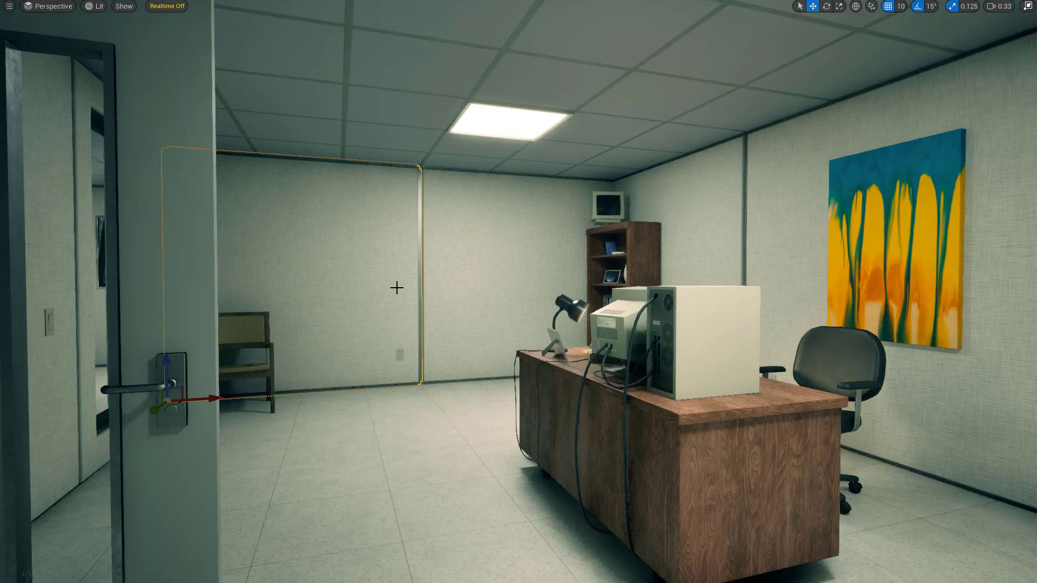
right_drag(396, 286, 435, 339)
right_drag(536, 368, 428, 317)
key(e)
drag(475, 303, 402, 279)
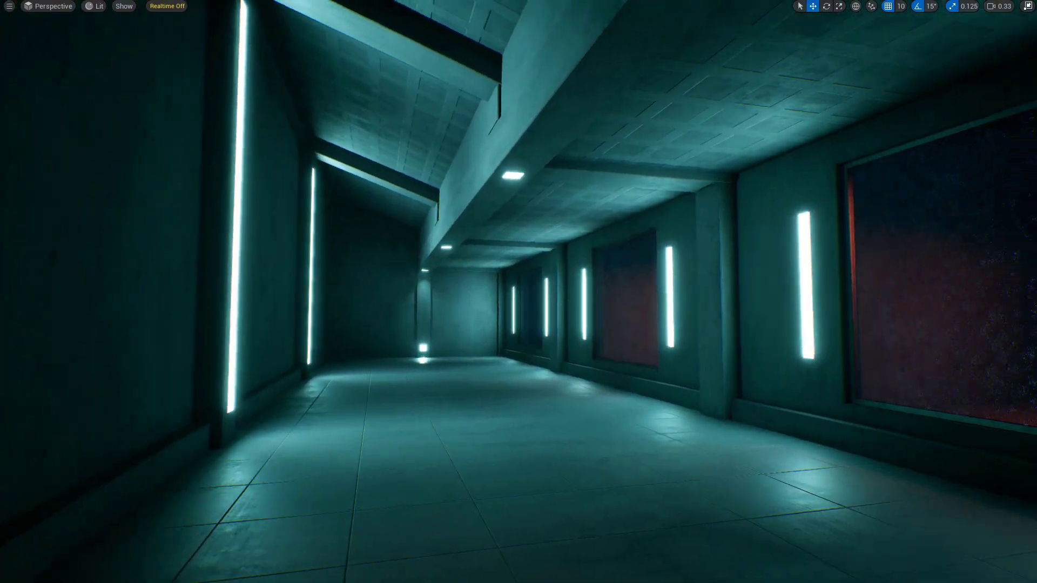
click(557, 189)
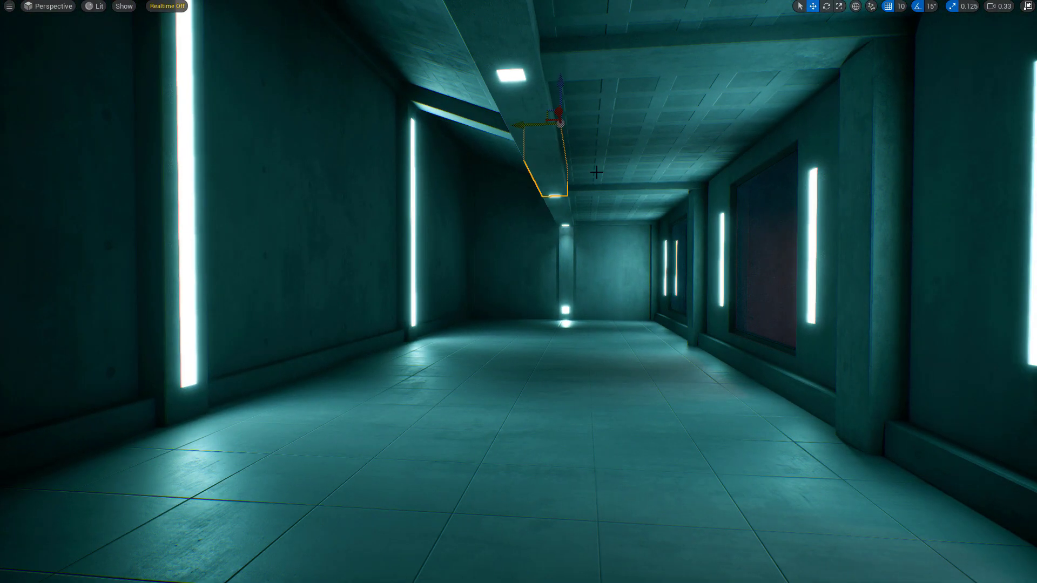
click(596, 171)
click(513, 359)
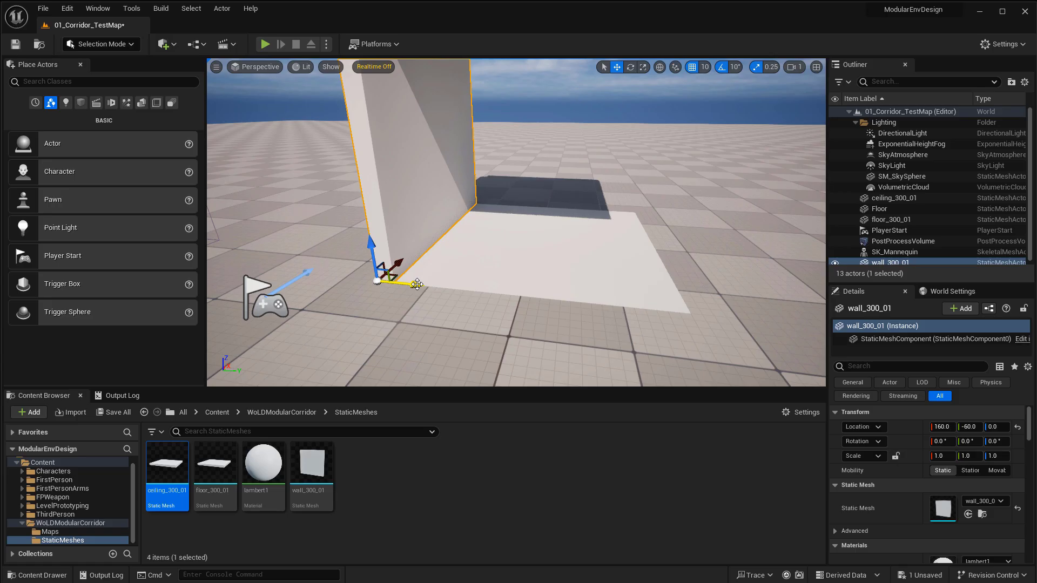
Duplicate the wall panel along the Y axis to the opposite side of the floor piece, at Y 260.
alt+drag(413, 281, 758, 324)
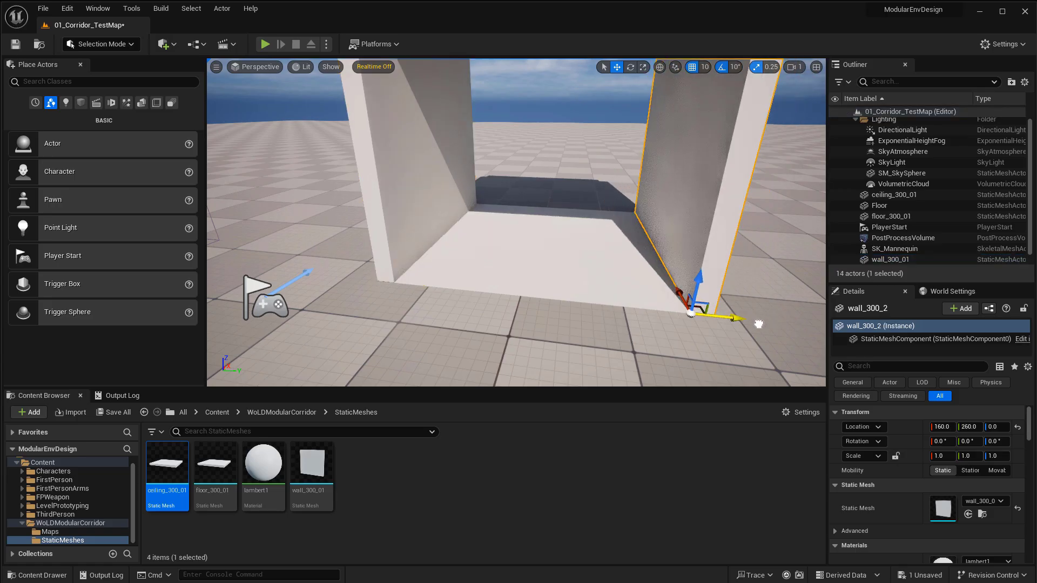
key(f)
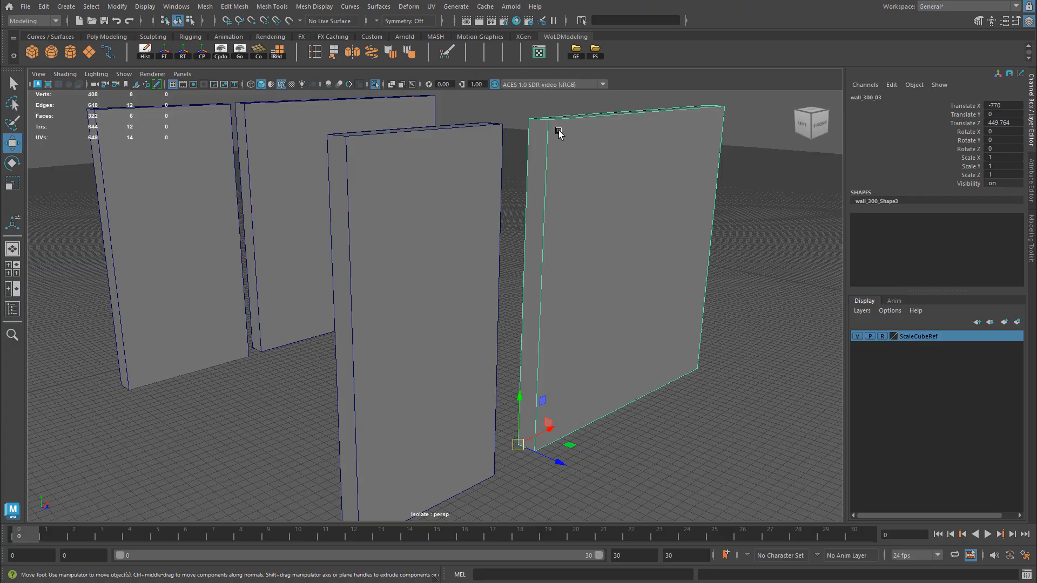
Switch to Maya and inspect the front vertical corner edge of wall_300_03, returning to object selection.
right_drag(547, 136, 547, 136)
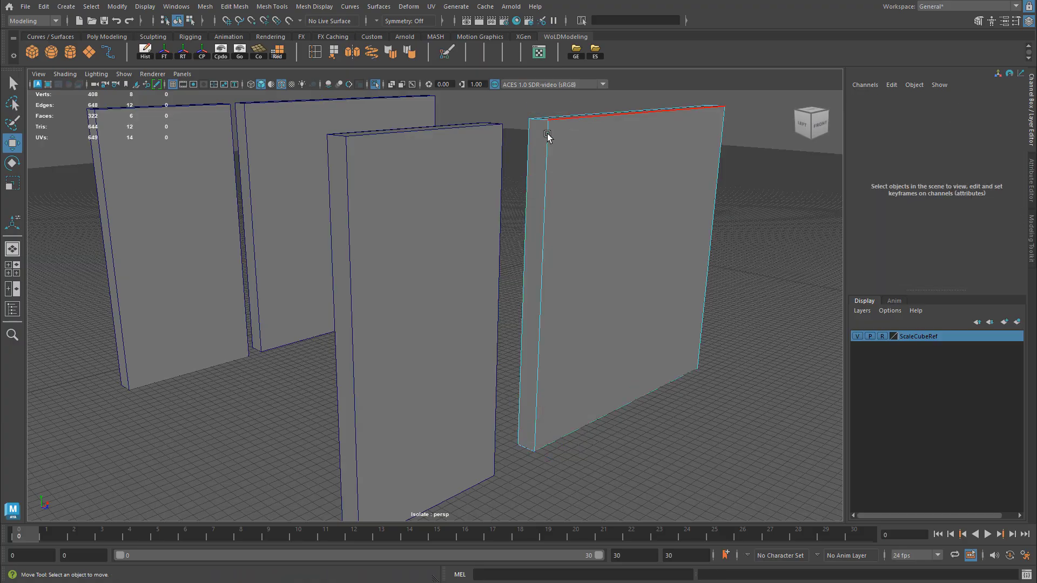
click(543, 172)
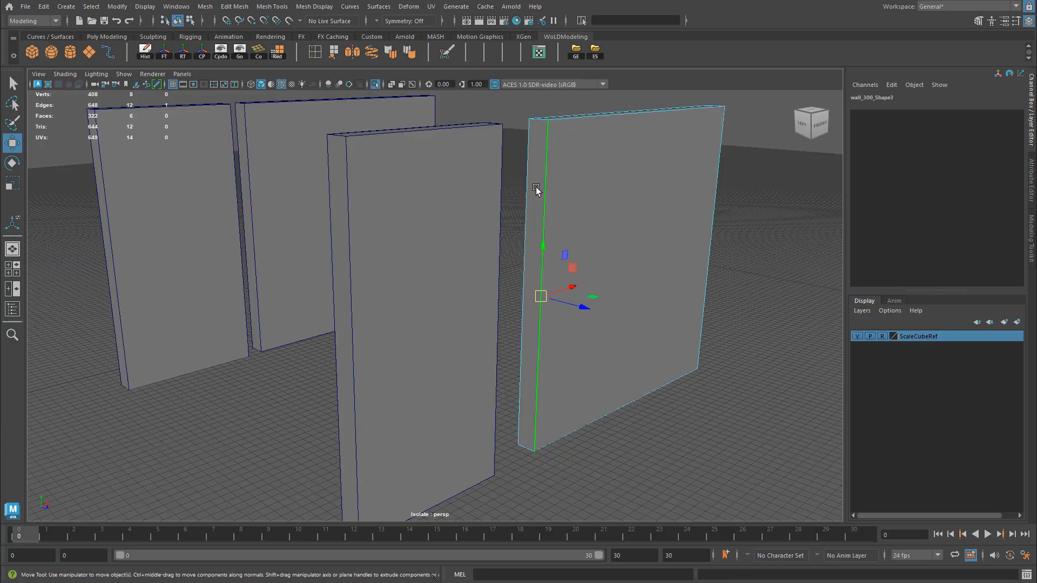
alt+drag(536, 190, 562, 203)
right_drag(562, 203, 607, 186)
scroll(653, 303, down, 3)
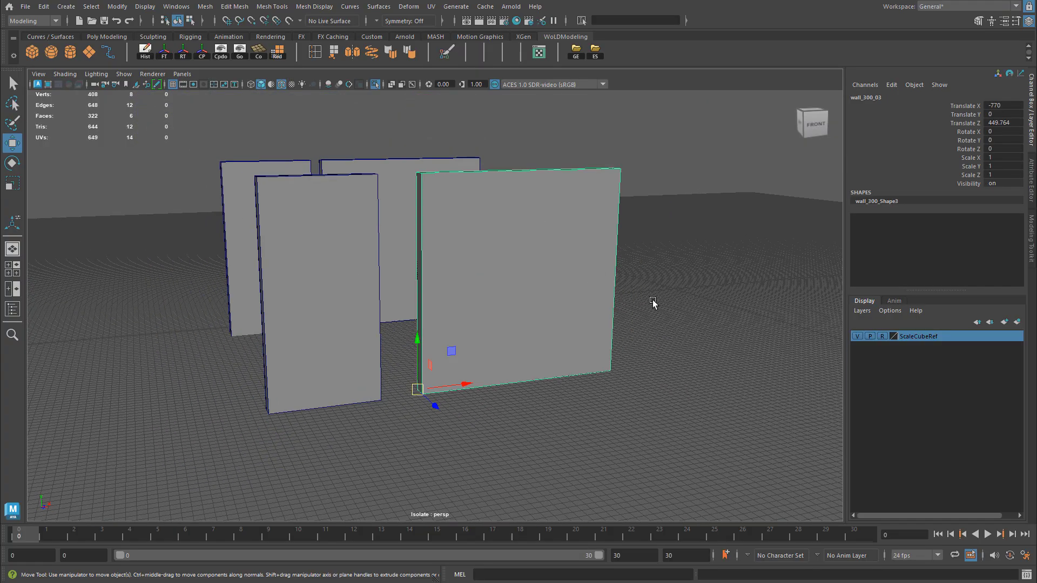
Duplicate the selected wide wall panel and move the copy along the X axis.
alt+middle_drag(653, 302, 358, 389)
key(ctrl+d)
drag(359, 389, 472, 373)
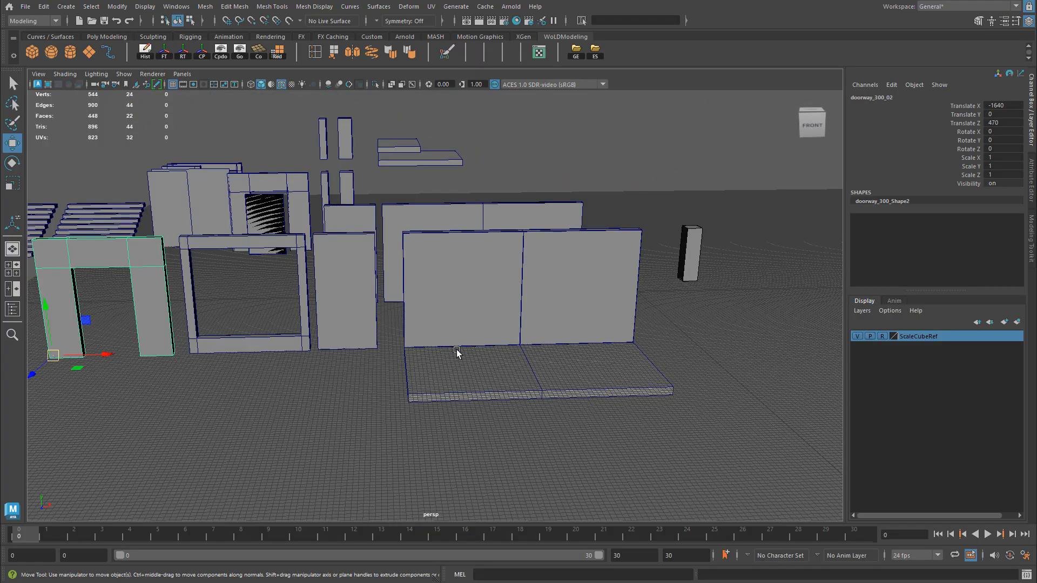
Examine the doorway, window frame, wall, door, column and stair modules, including where a wall's bottom corner meets the floor.
alt+drag(456, 352, 451, 330)
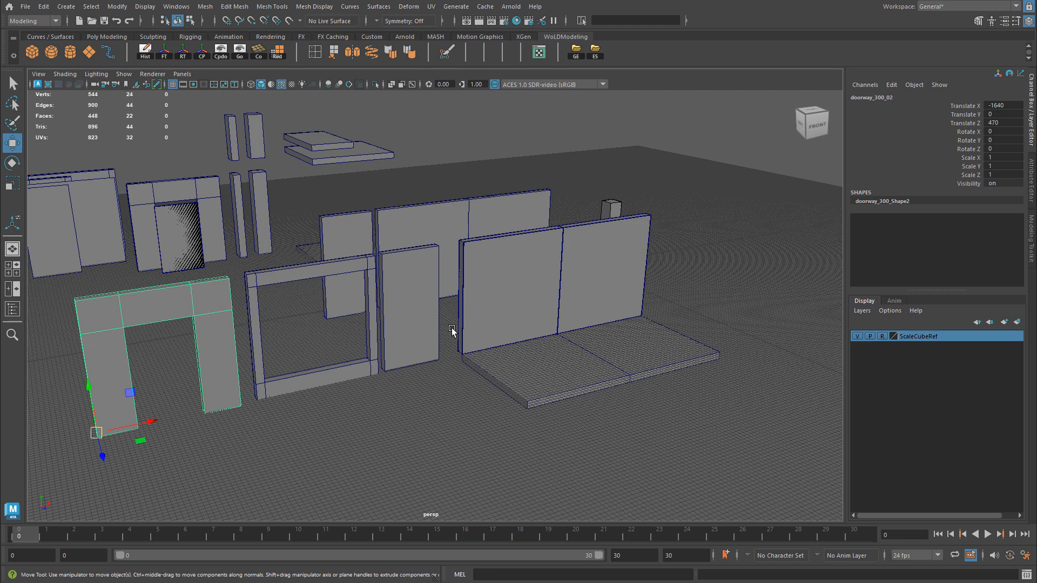
click(424, 307)
click(369, 275)
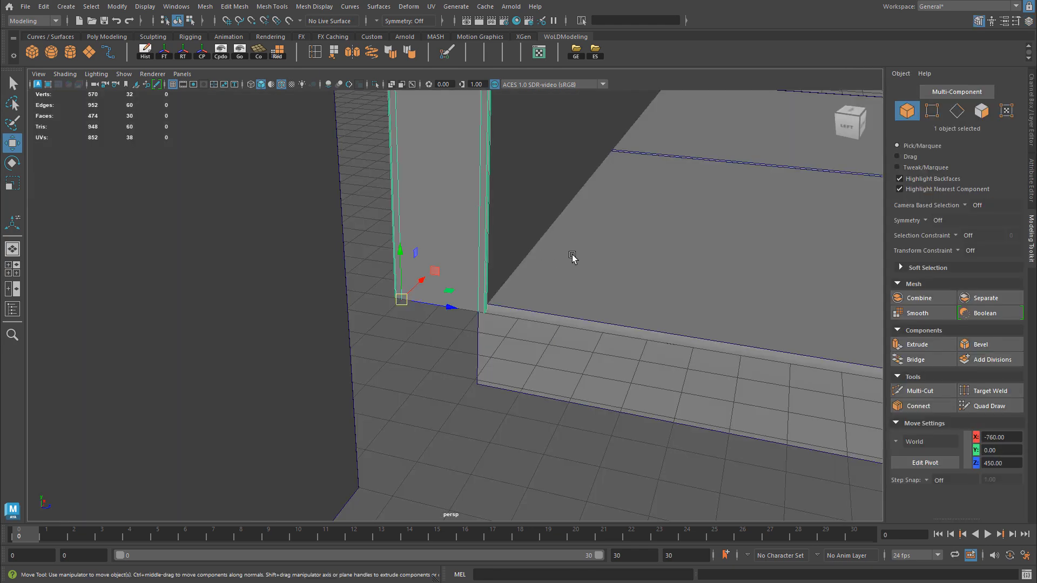
alt+middle_drag(410, 284, 492, 258)
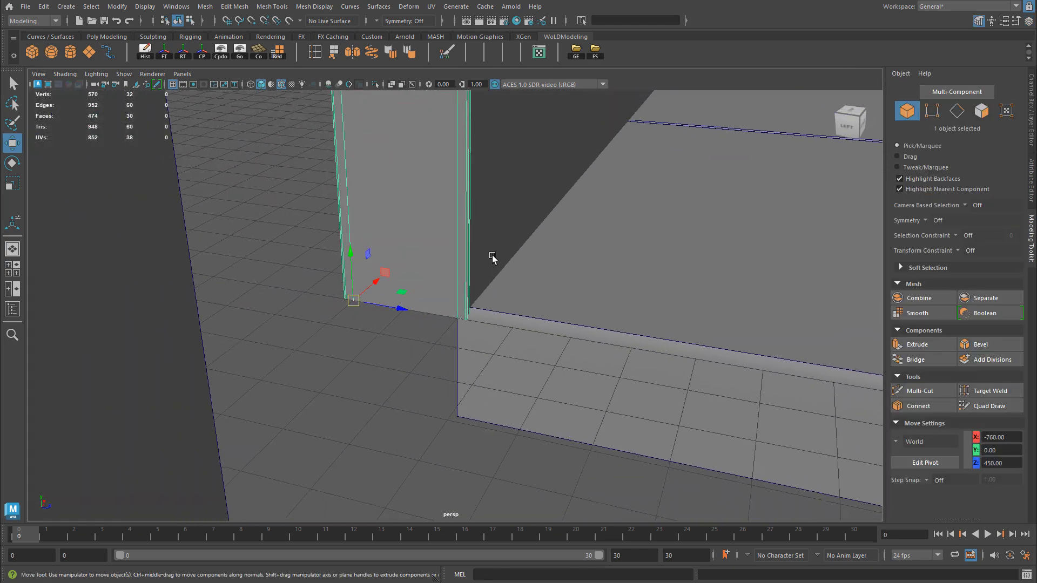
alt+drag(492, 258, 254, 296)
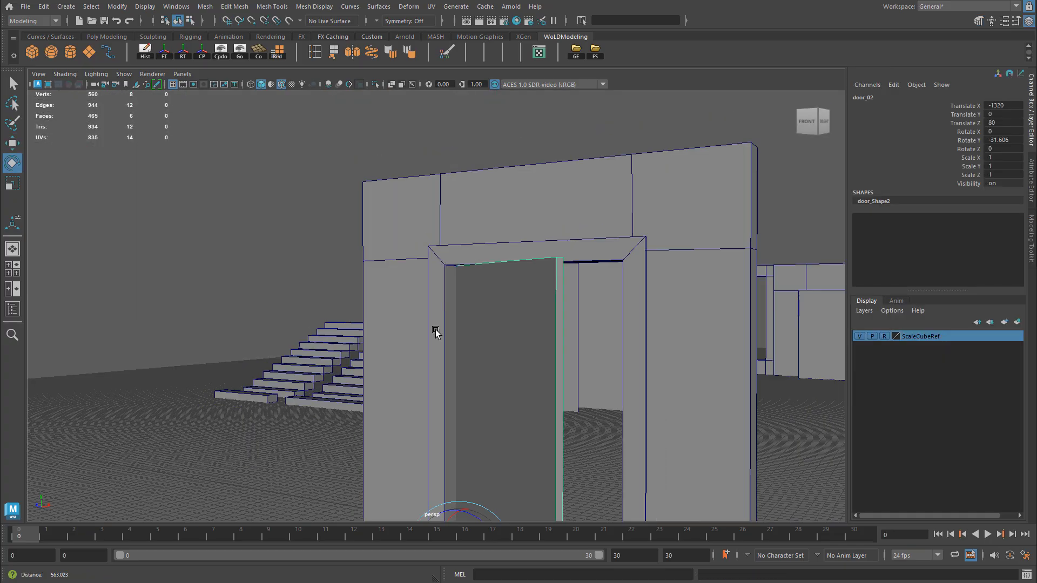
alt+drag(435, 331, 387, 190)
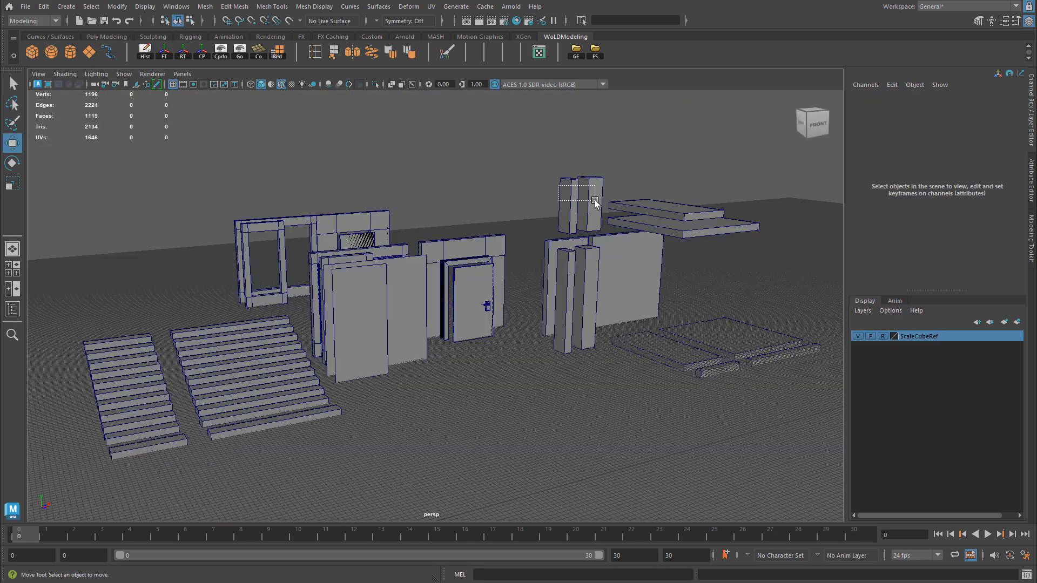
click(574, 186)
key(f)
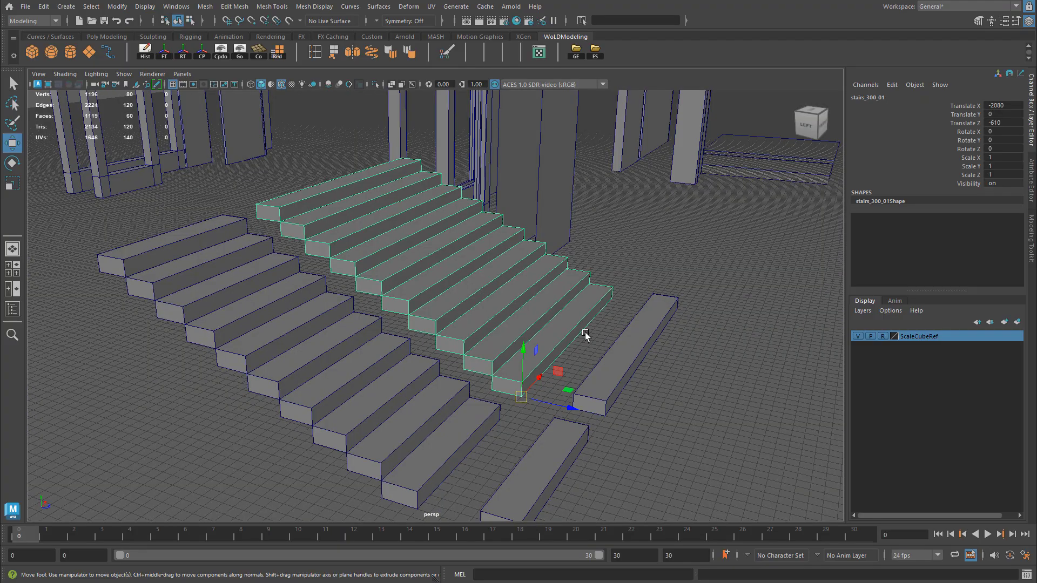
key(f)
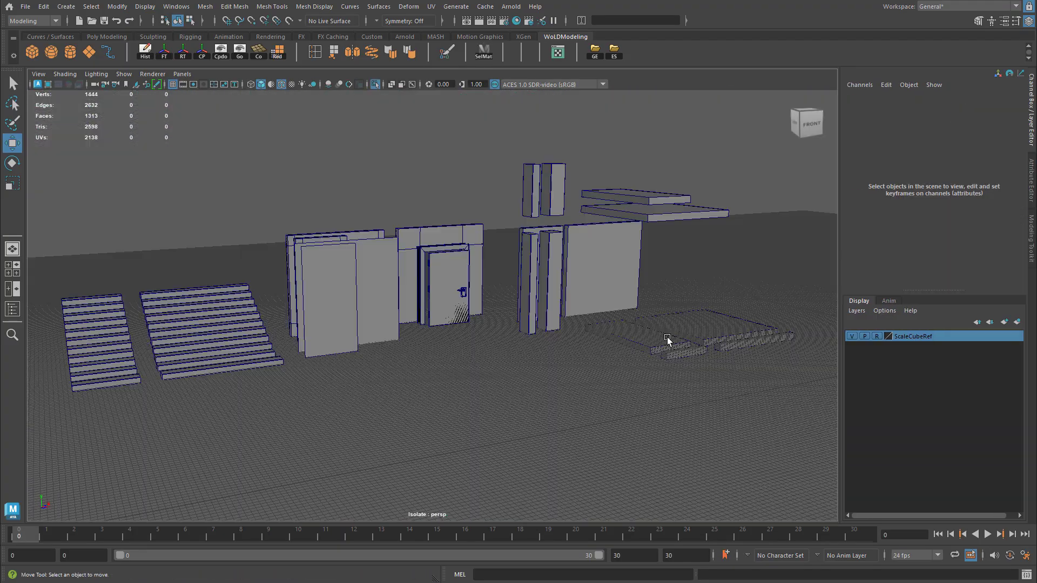
Review the modular kit piece by piece, selecting the floor, wall, column, doorway and both stair modules.
click(712, 330)
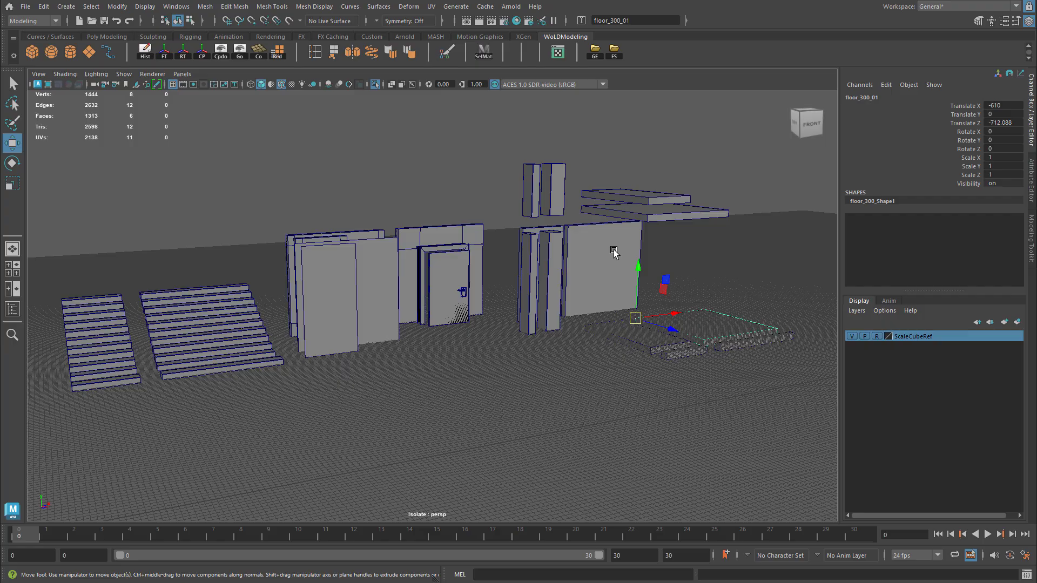
click(614, 252)
alt+drag(614, 253, 540, 276)
click(556, 254)
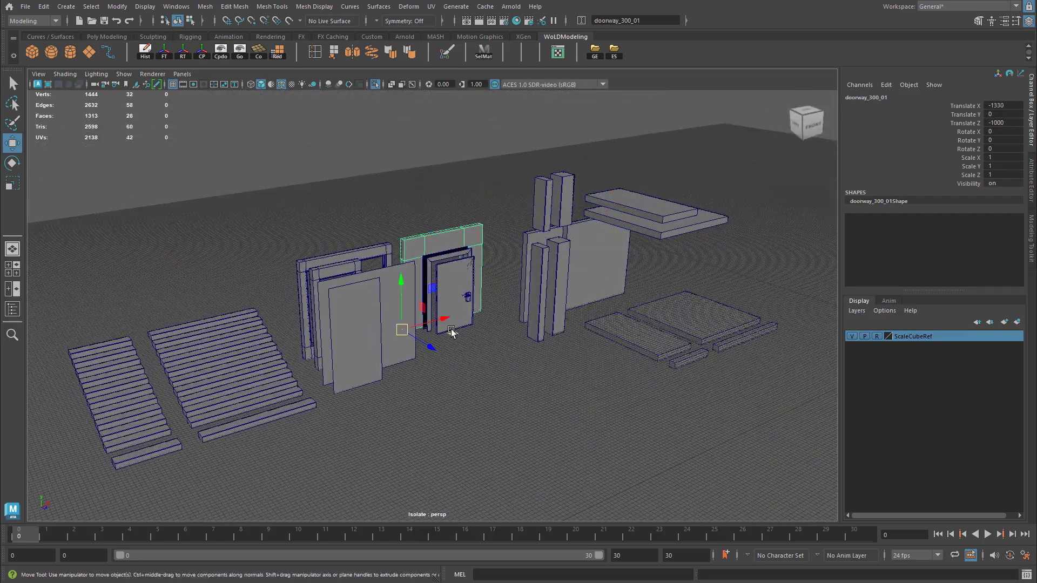
middle_drag(452, 331, 455, 249)
alt+drag(320, 332, 382, 324)
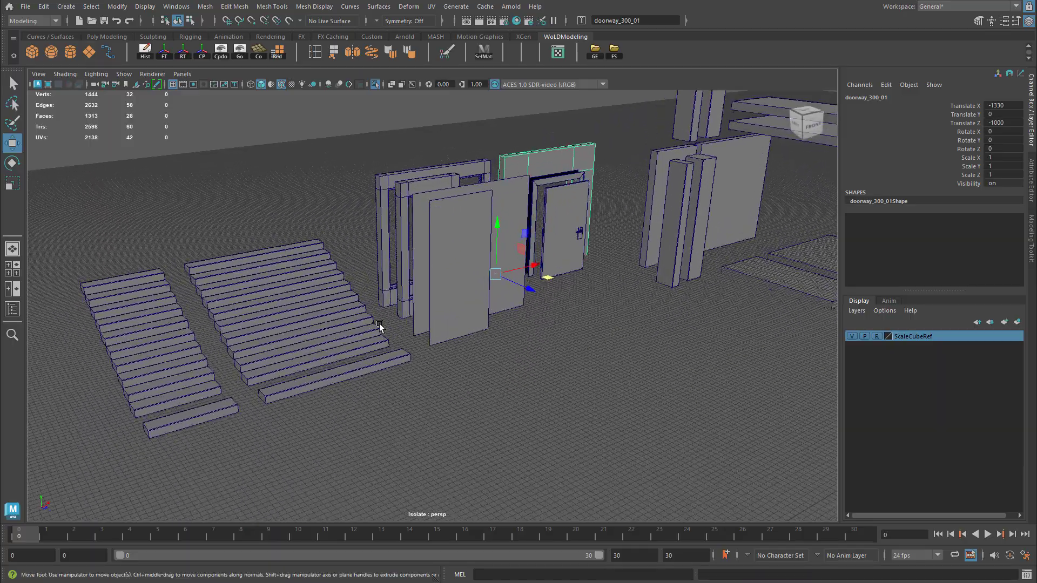
click(254, 346)
click(119, 324)
alt+drag(508, 372, 491, 321)
click(465, 338)
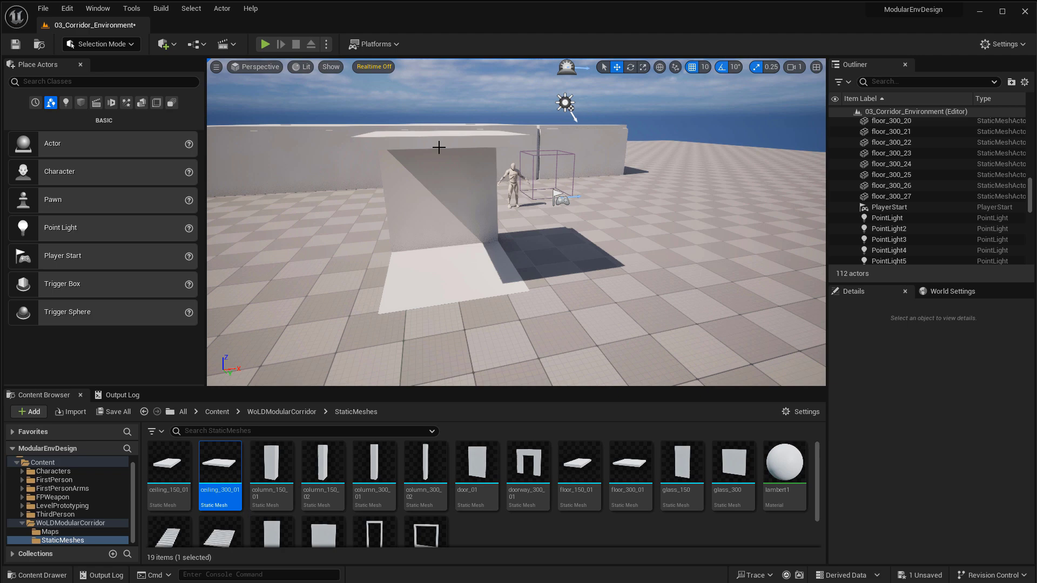
Switch to Unreal Engine and select the corridor section's ceiling, wall and floor modules together.
click(437, 146)
ctrl+click(444, 234)
ctrl+click(511, 252)
mouse_move(510, 251)
alt+mouse_down()
mouse_move(423, 247)
mouse_move(519, 234)
alt+mouse_up()
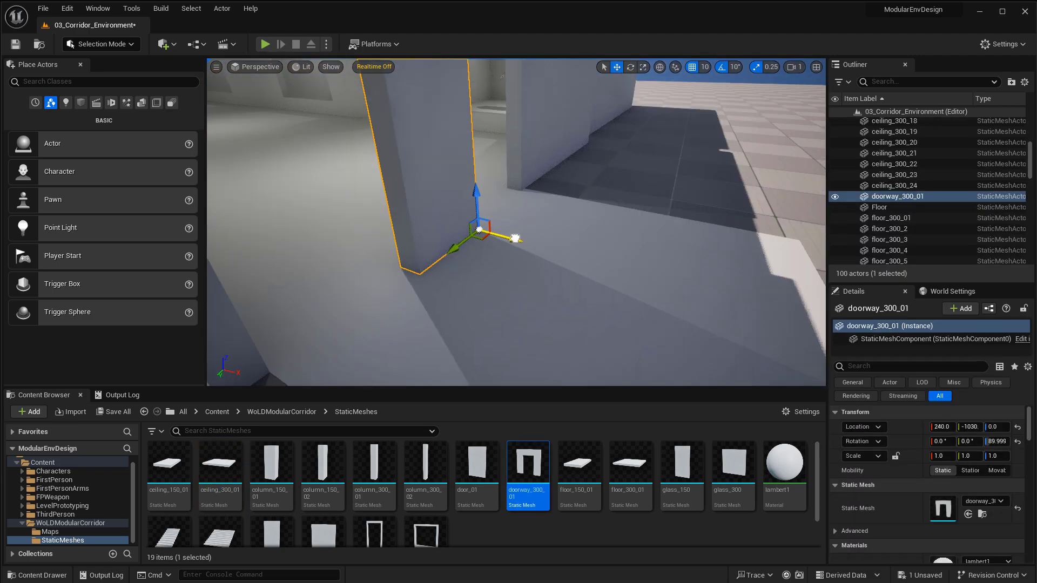
Reposition the doorway_300_01 module along its X axis beside the corridor walls.
scroll(580, 245, down, 5)
drag(581, 245, 629, 232)
right_drag(629, 232, 601, 62)
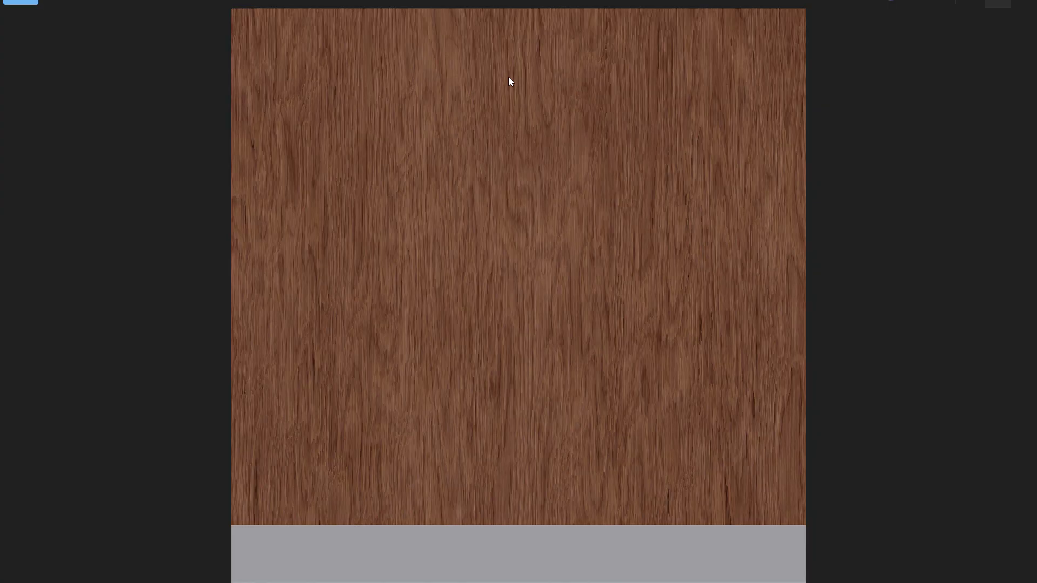
Switch to Maya's UV layout and select the narrow wall panel with distorted mapping beside the evenly mapped wide wall.
key(Right)
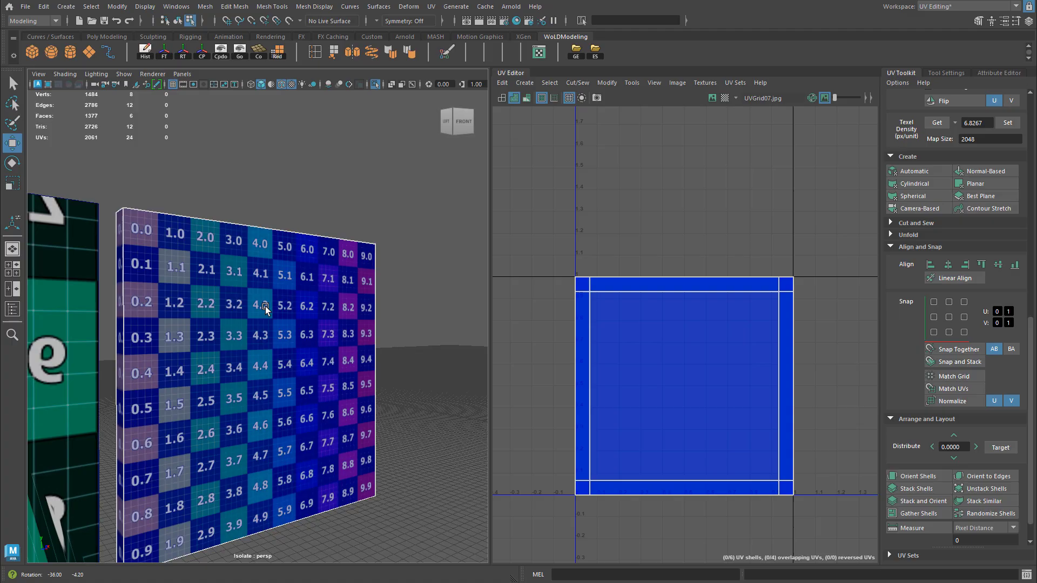
click(222, 313)
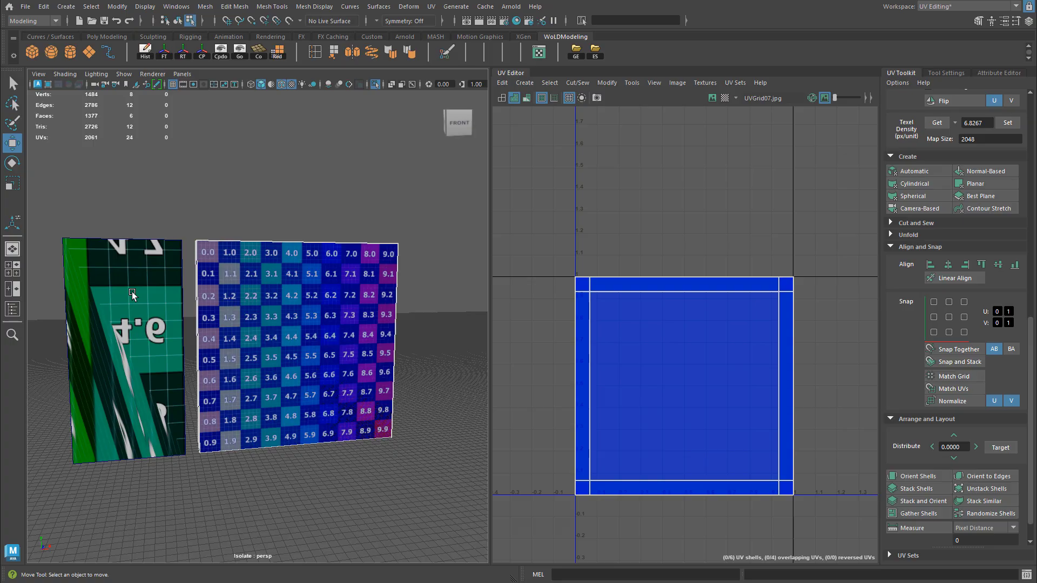
click(100, 310)
scroll(100, 310, up, 2)
right_click(100, 310)
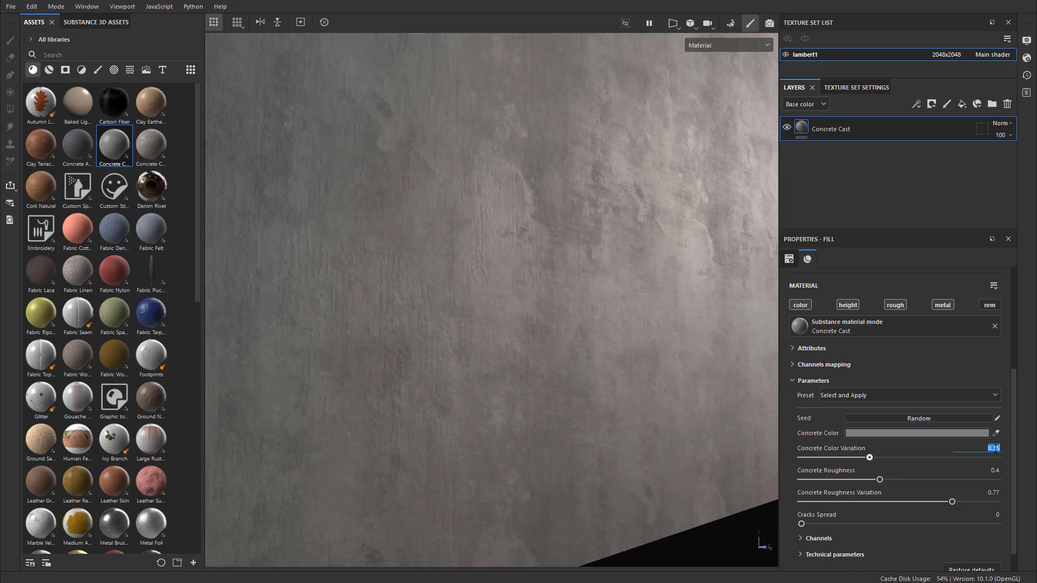
Switch to Substance 3D Painter and examine the Concrete Cast surface from several angles with the environment lighting rotated.
alt+drag(586, 384, 556, 294)
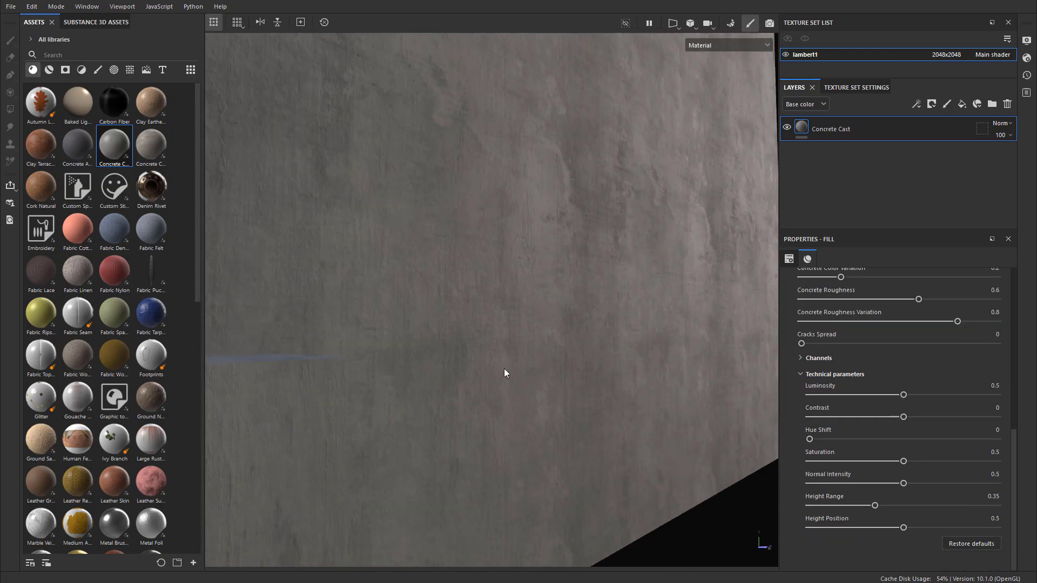
alt+drag(504, 370, 570, 342)
shift+right_drag(569, 342, 675, 344)
alt+drag(675, 345, 435, 394)
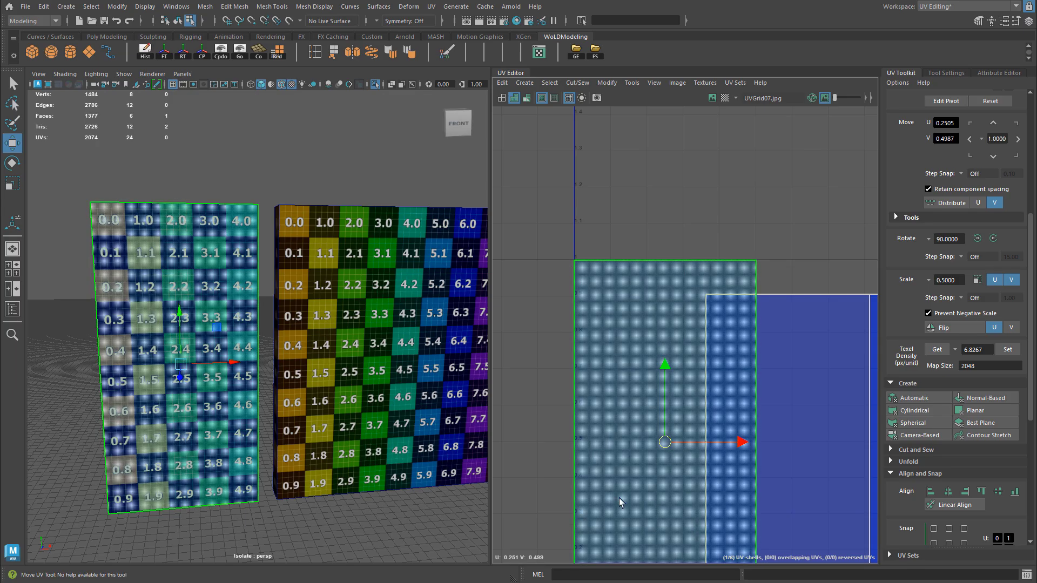
alt+right_drag(619, 502, 562, 359)
alt+middle_drag(562, 358, 704, 229)
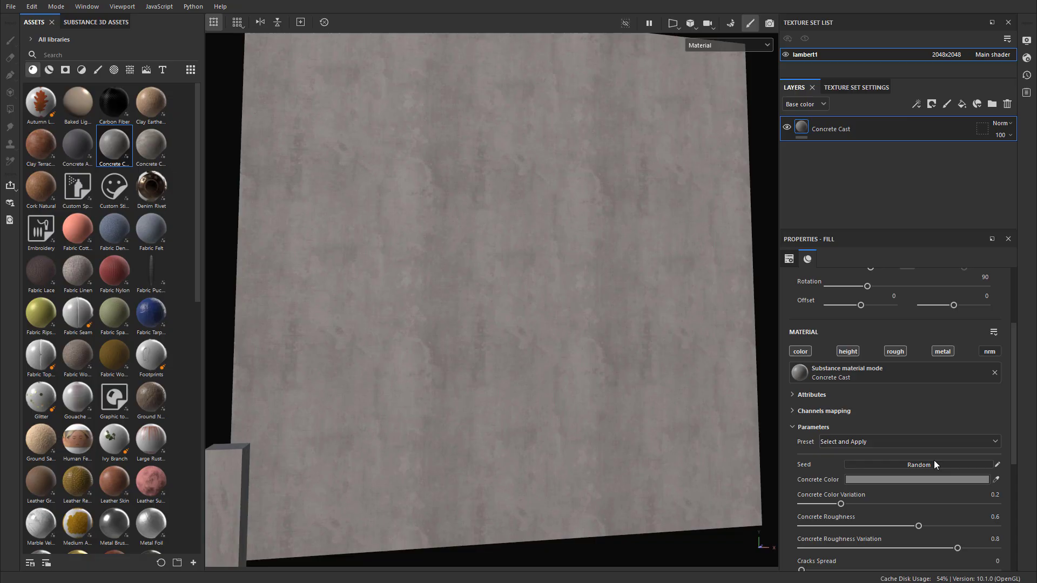
Randomize the seed of the Concrete Cast fill material in Substance 3D Painter.
click(918, 465)
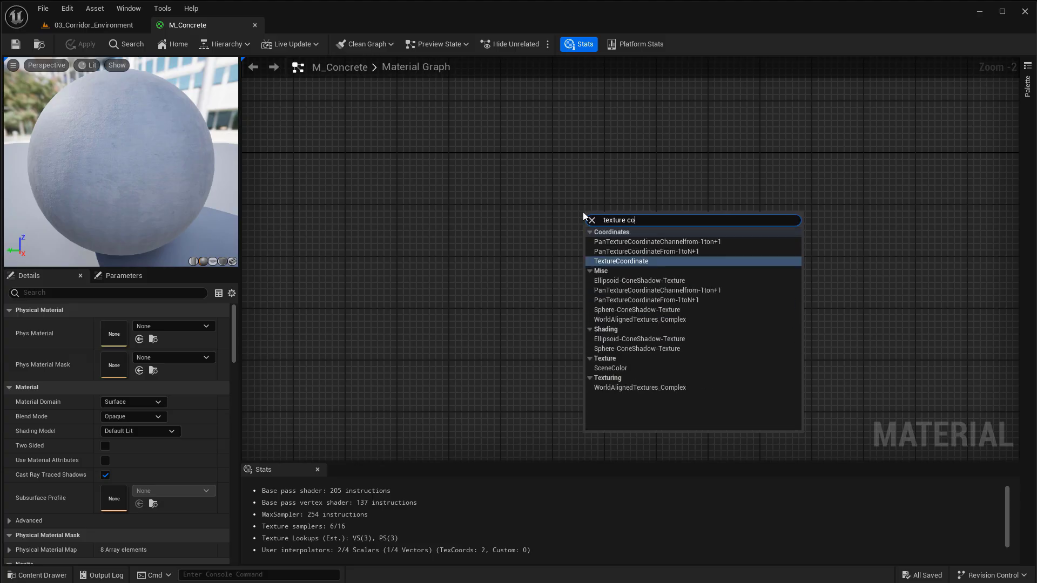
In Unreal's M_Concrete graph, add a TextureCoordinate node, a scalar parameter named Tiling X, and a duplicate of that parameter for Tiling Y.
key(Return)
right_click(645, 226)
text(param)
click(669, 262)
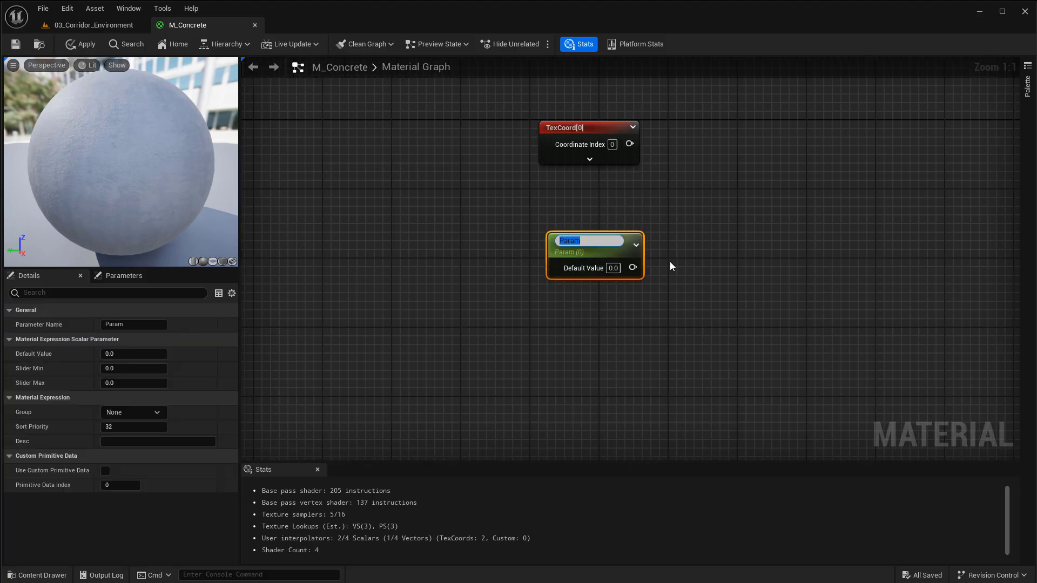
text(Tiling X)
key(Return)
key(ctrl+w)
Append Tiling X as input A and Tiling Y as input B, and pull a connection from the TexCoord output.
right_click(701, 263)
text(append)
key(Return)
drag(633, 238, 703, 255)
drag(633, 307, 703, 272)
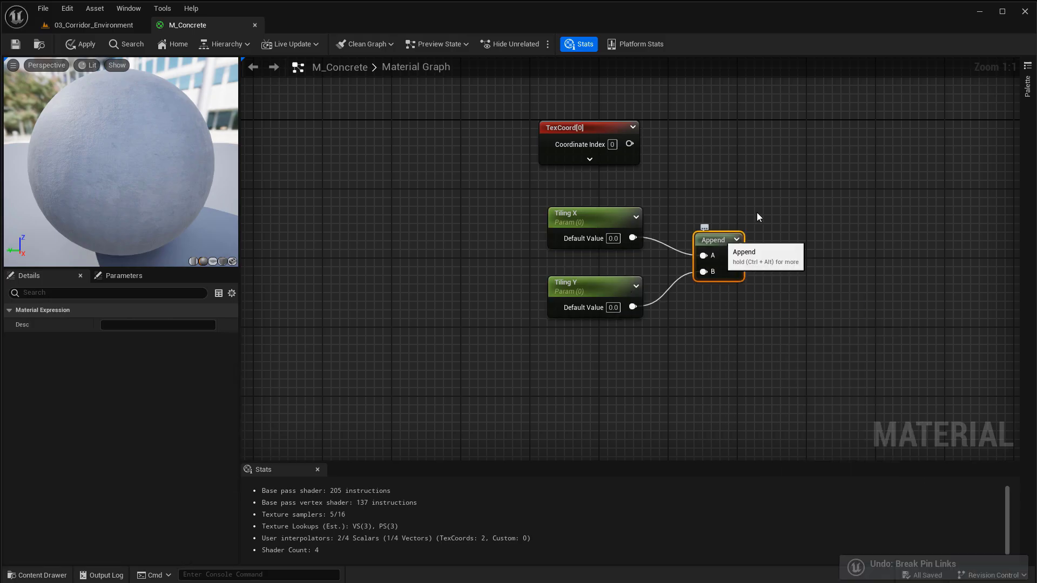
drag(629, 144, 786, 198)
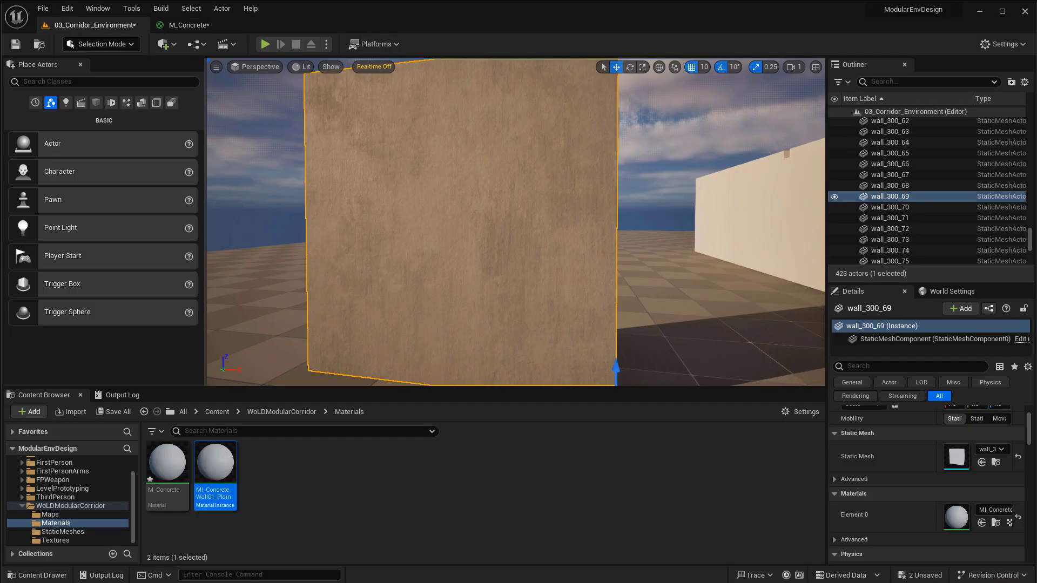
Open the MI_Concrete_Wall01_Plain material instance and set its Offset X to about 1.3.
double_click(215, 470)
drag(880, 304, 899, 317)
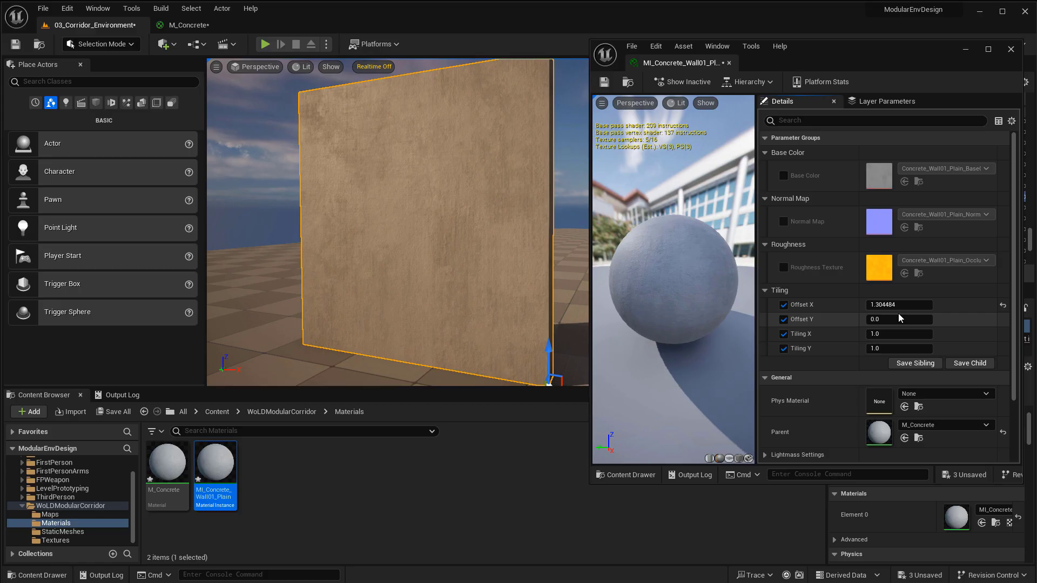
Undo the Offset X change in MI_Concrete_Wall01_Plain and set both Tiling X and Tiling Y to 5.
key(ctrl+z)
click(891, 334)
text(5)
click(891, 349)
text(5)
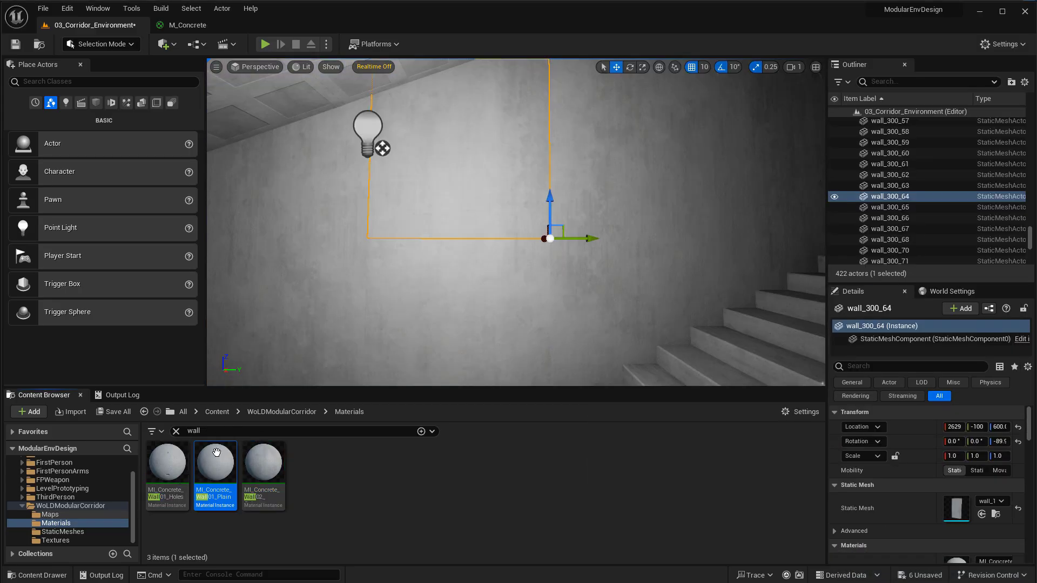
Open the MI_Concrete_Wall01_Plain material instance and assign that material to the Element 0 slot of the doorway_300_01 mesh.
double_click(216, 452)
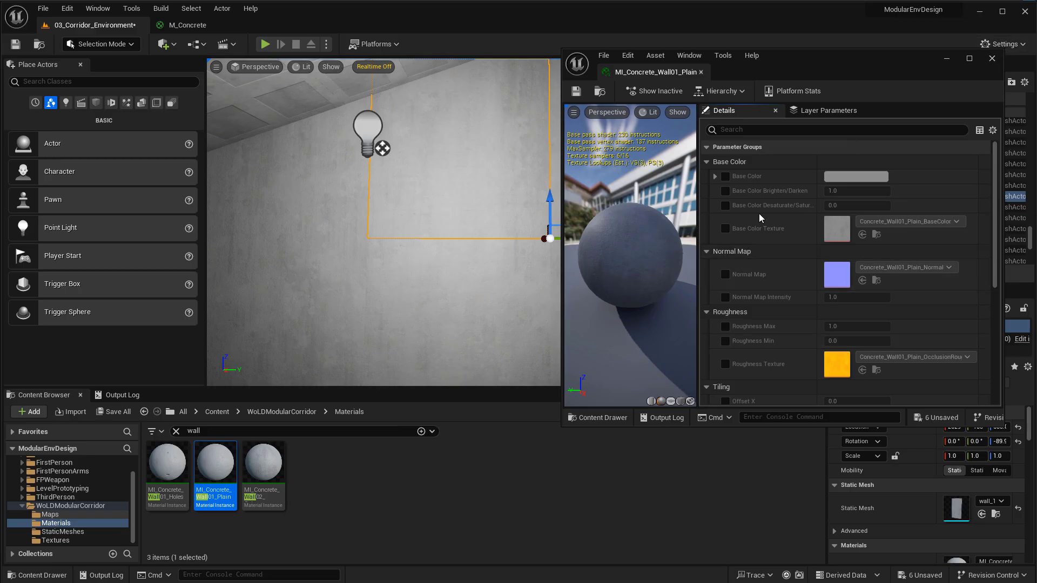
drag(214, 464, 899, 197)
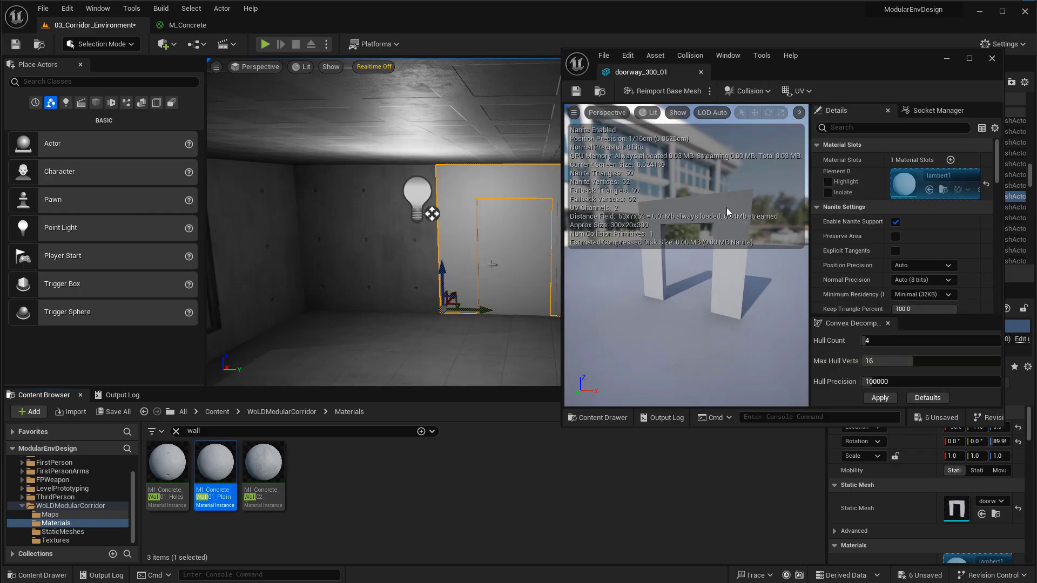
drag(727, 212, 726, 211)
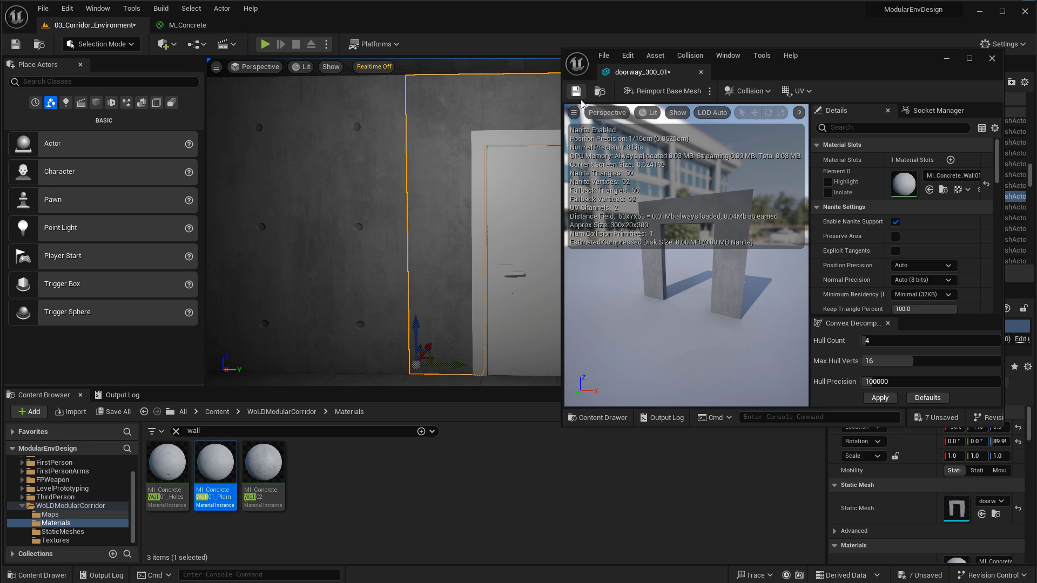
click(610, 233)
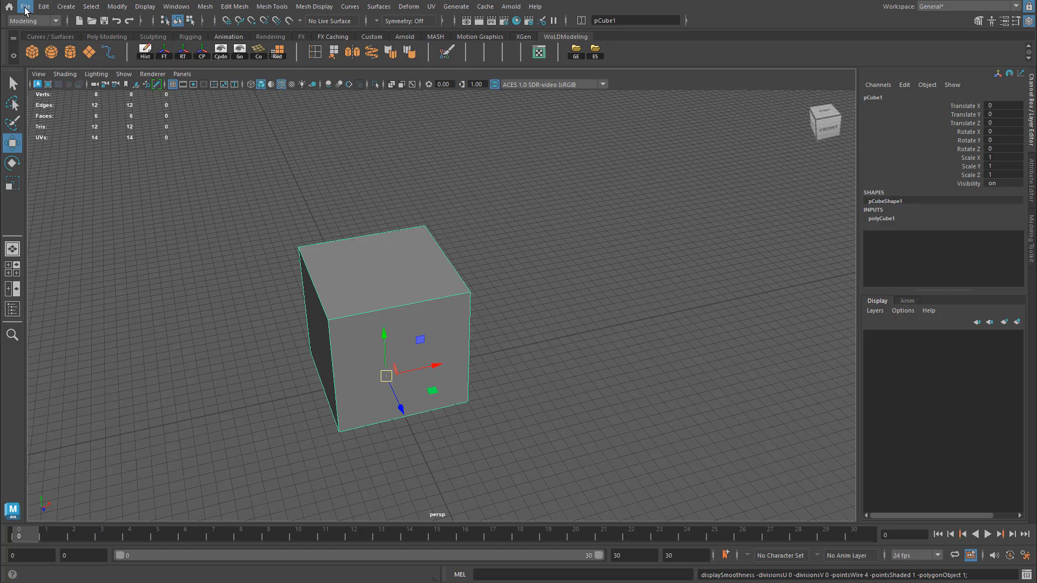
Export the selected cube from Maya as the FBX file cube.fbx and bring that file into Unreal's Content folder.
click(26, 6)
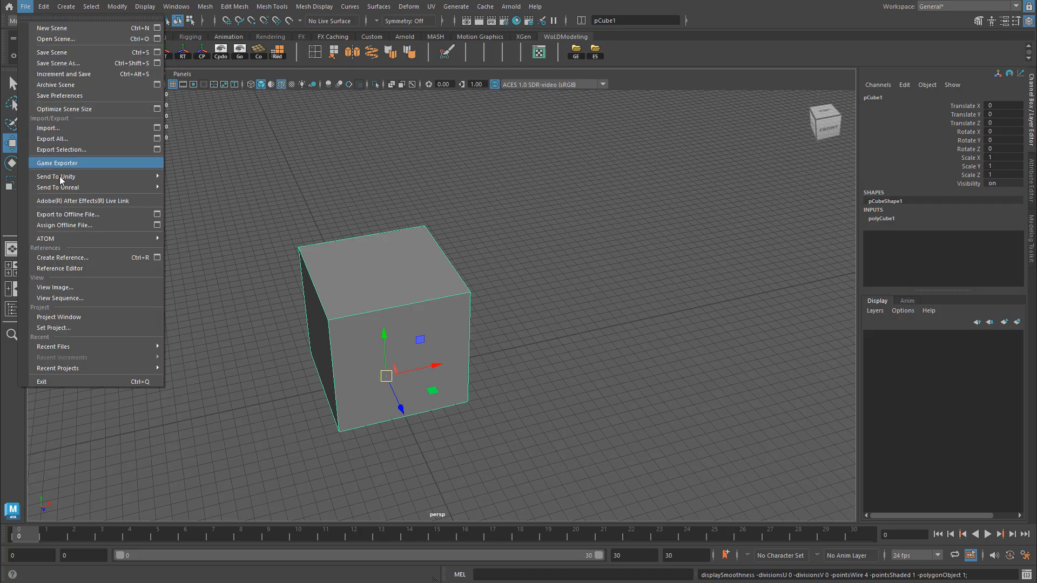
click(154, 149)
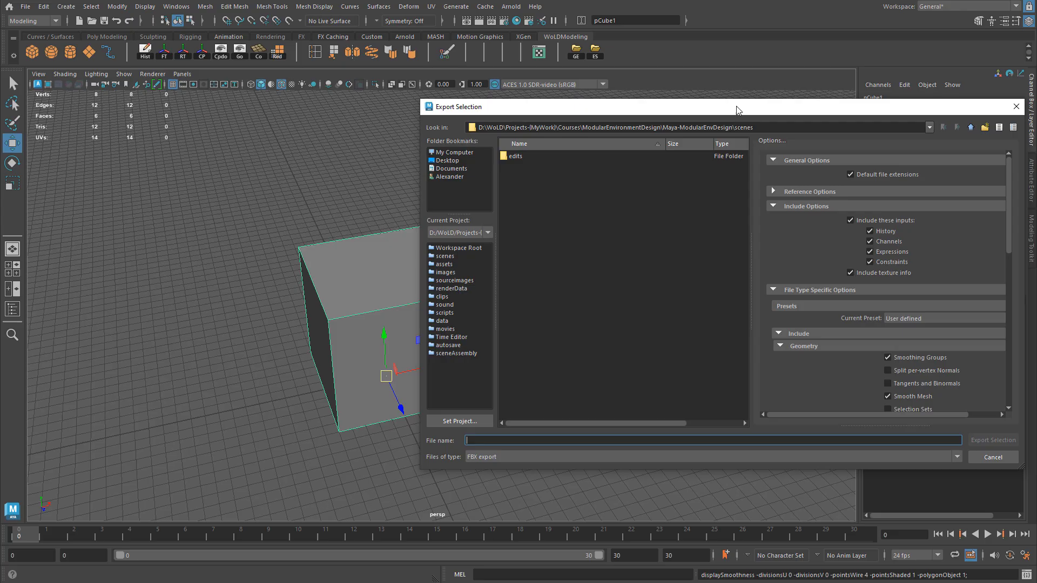
scroll(689, 323, down, 2)
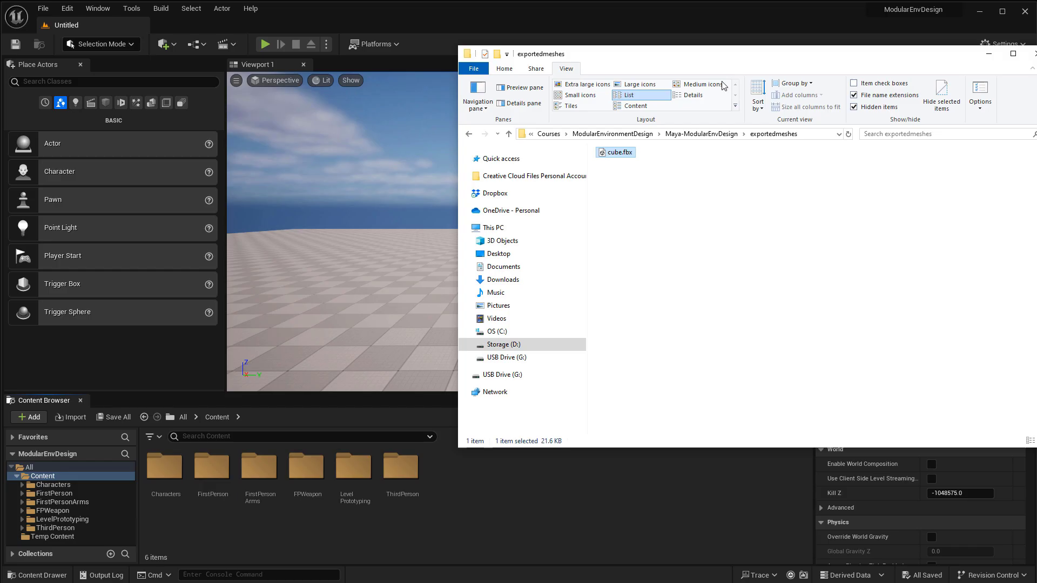
drag(723, 86, 534, 454)
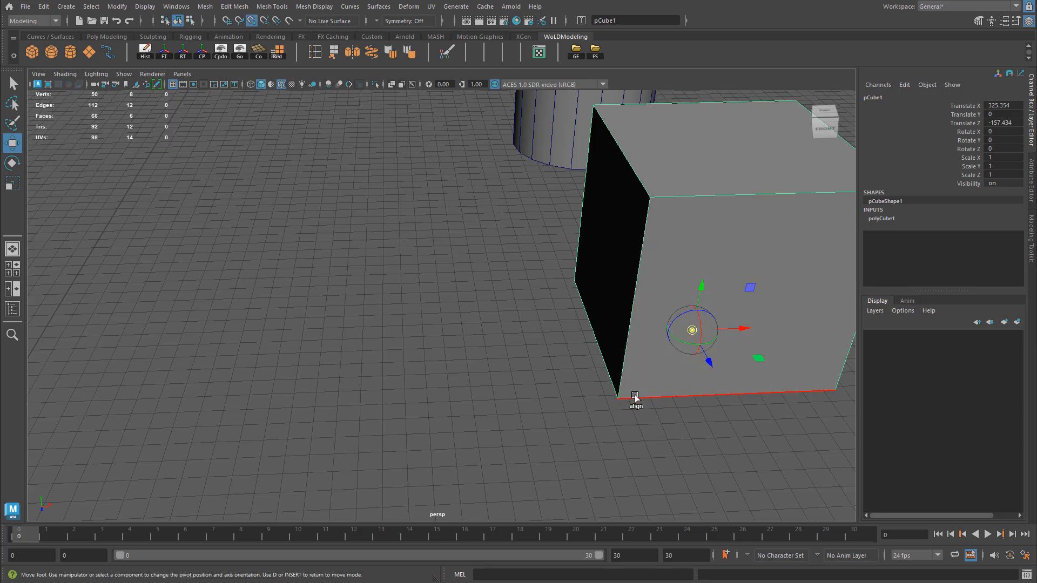
In Maya, place the cube's pivot on its lower front corner and move the cube across the floor with grid snapping.
alt+right_drag(609, 402, 627, 286)
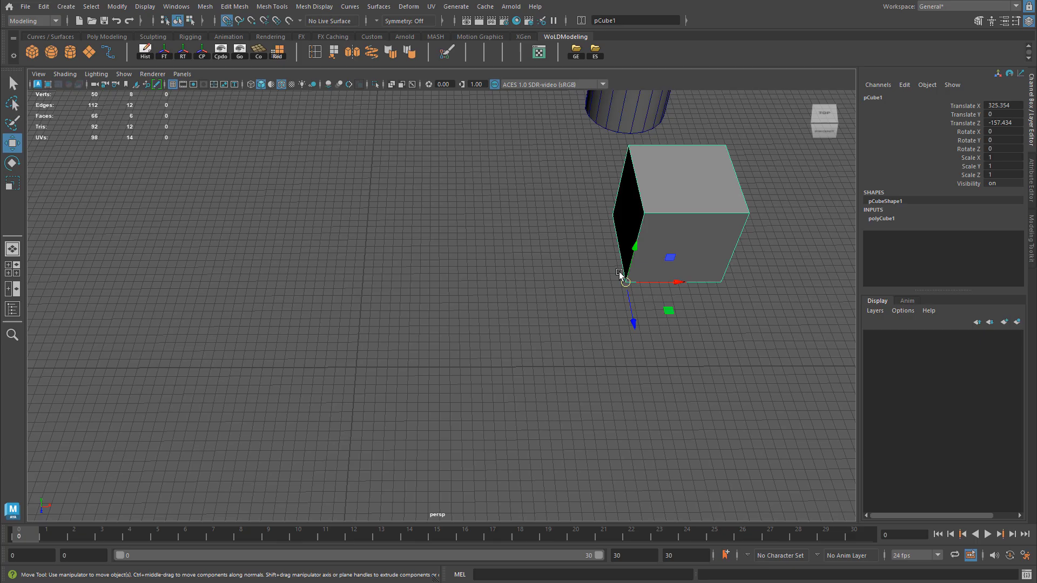
drag(628, 285, 354, 366)
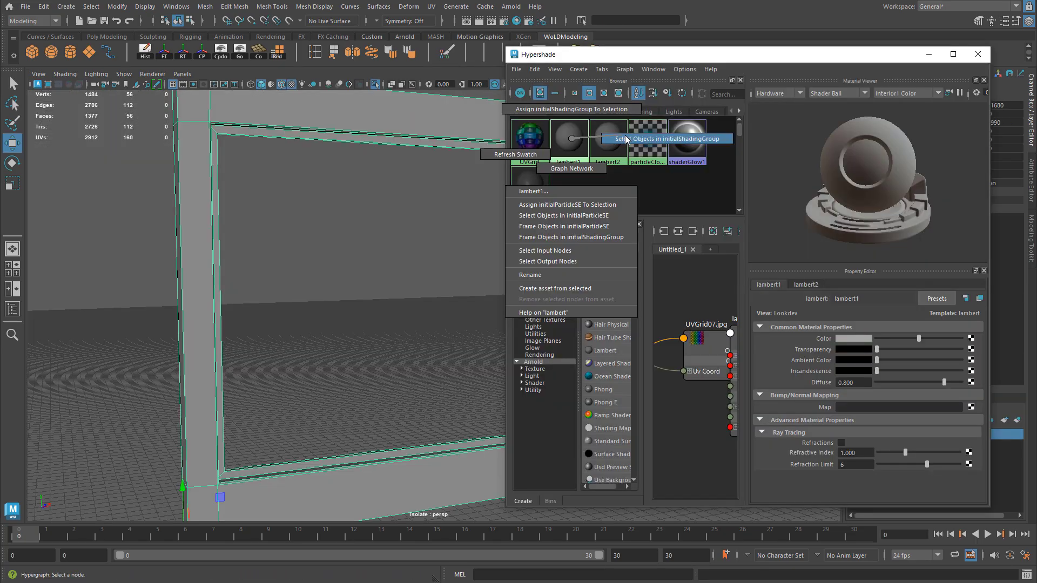
Select the objects in lambert1's initialShadingGroup in Maya's Hypershade, and reimport the selected static meshes in Unreal's StaticMeshes folder.
click(642, 139)
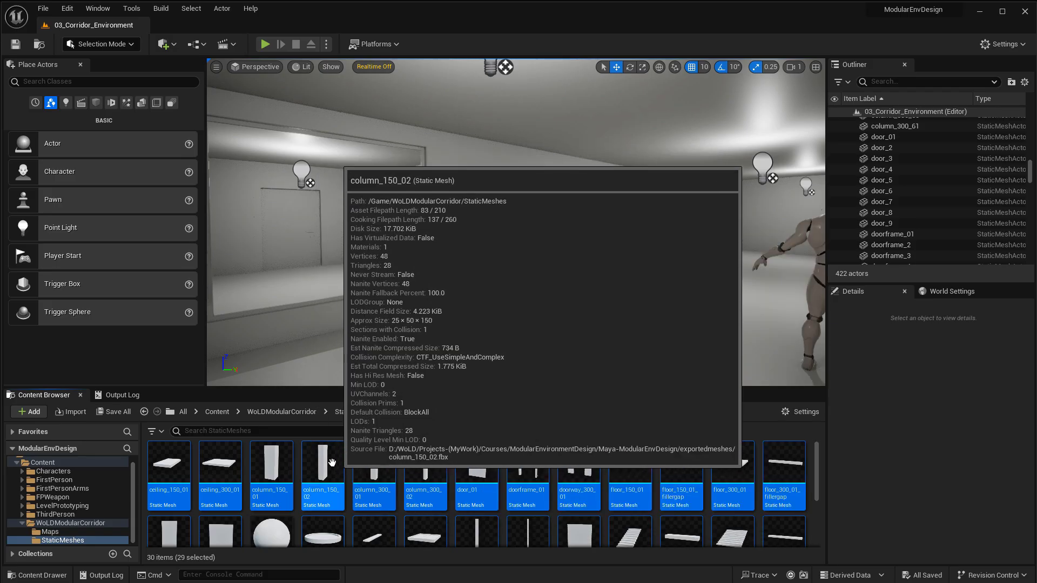
right_click(321, 461)
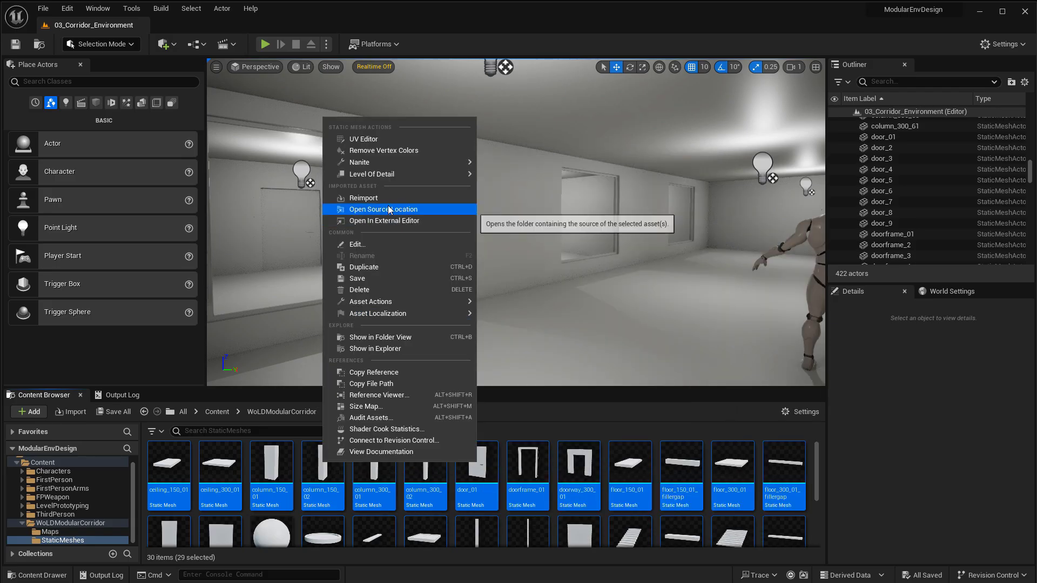
click(384, 202)
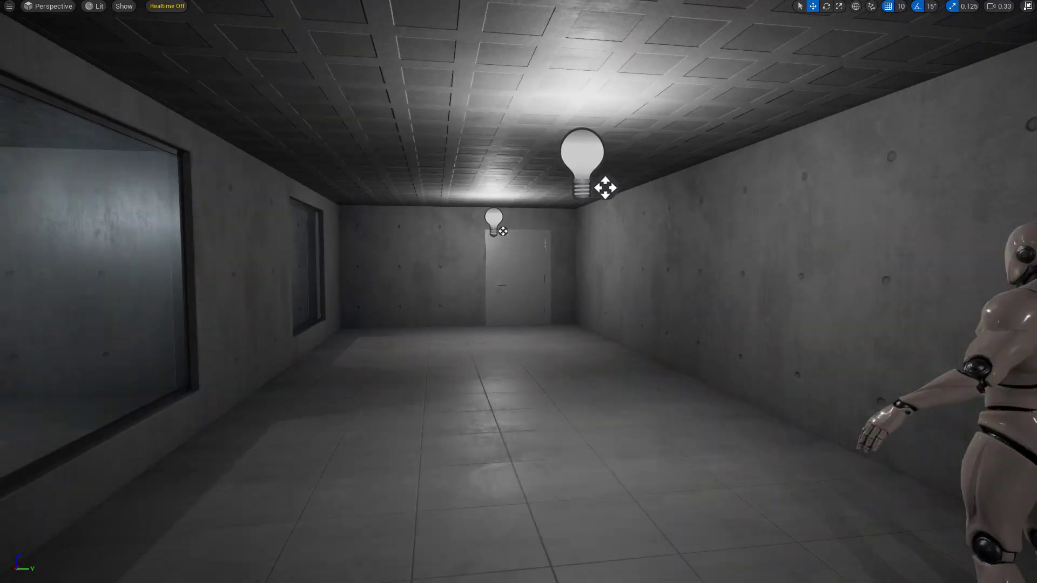
Fly through the textured and lit corridor variations to examine the concrete walls, floor tiles, stairs and lighting.
right_drag(680, 273, 681, 272)
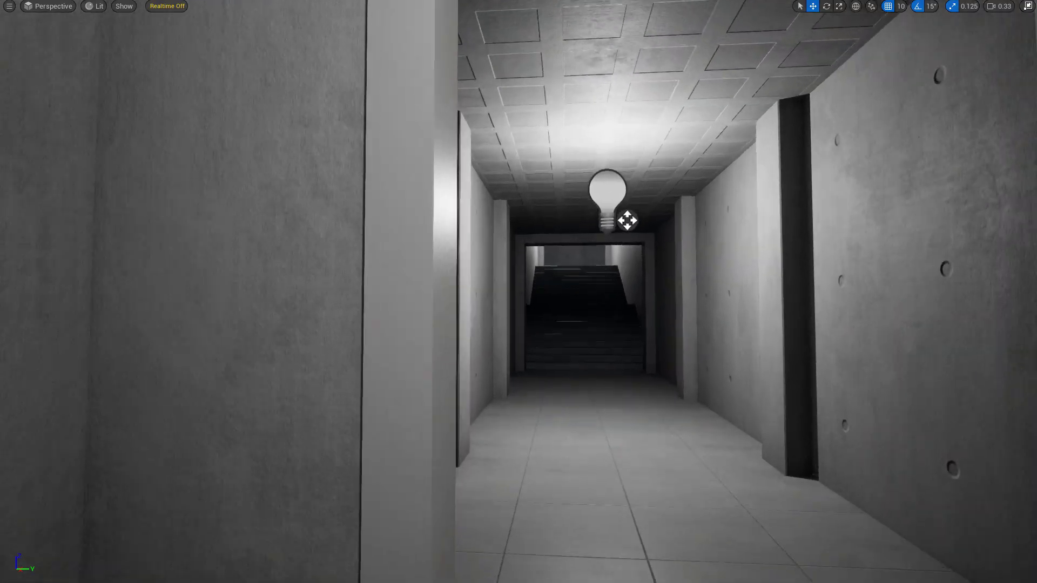
right_drag(681, 273, 681, 272)
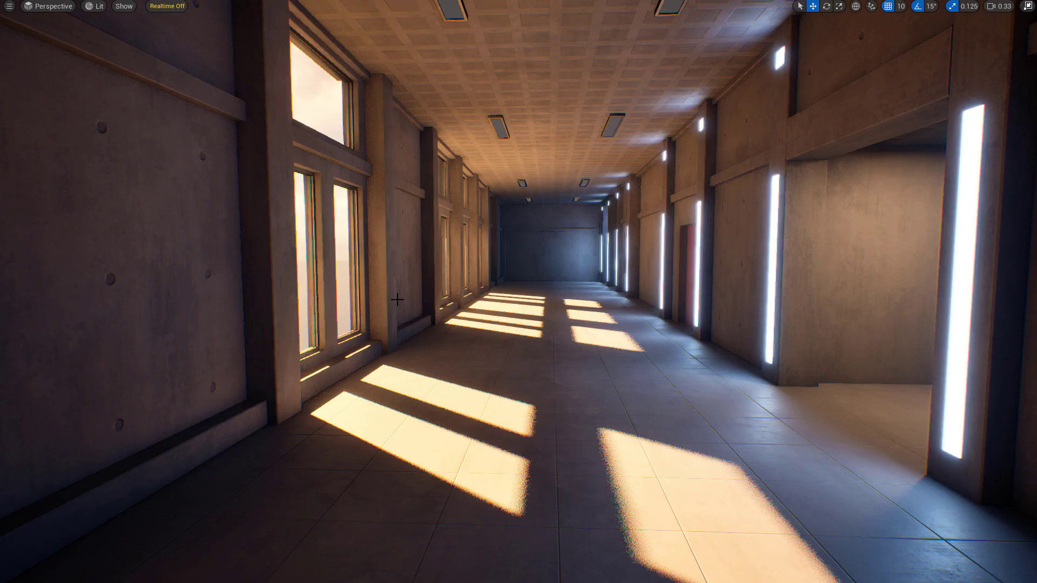
right_drag(398, 299, 397, 299)
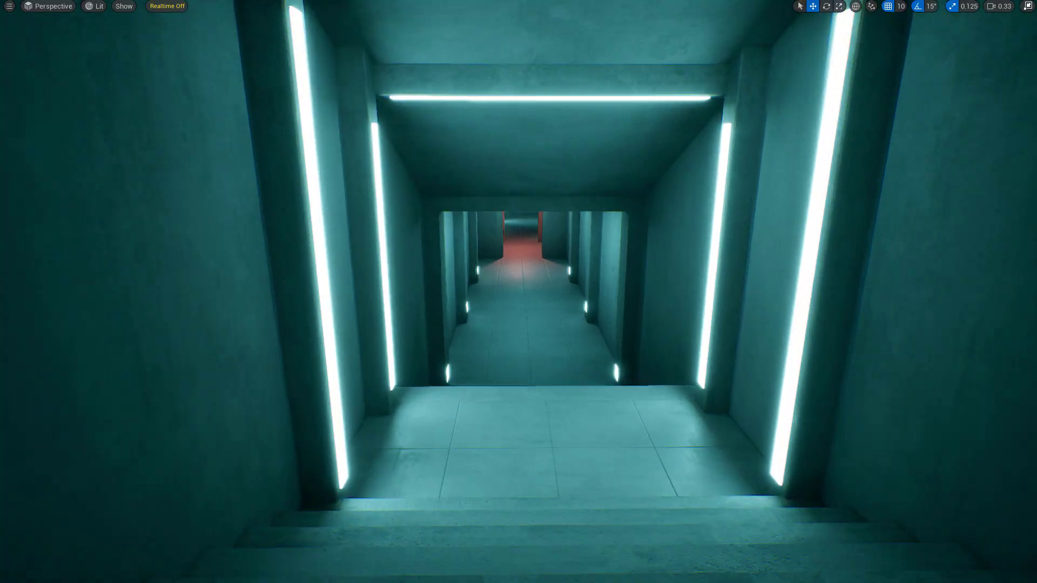
right_drag(398, 299, 397, 299)
right_drag(539, 217, 538, 217)
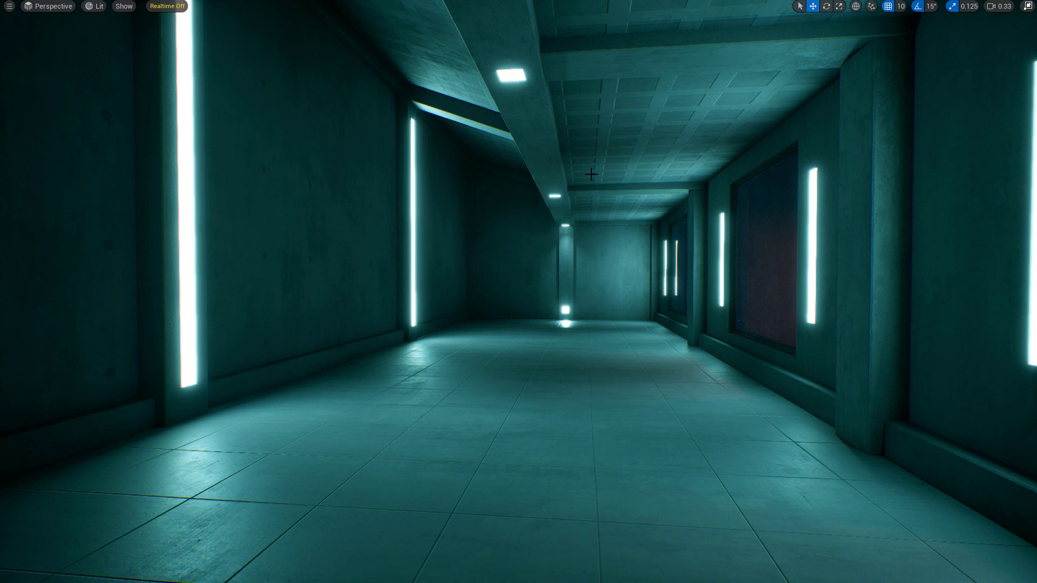
Start playing the level from the floor near the corridor's end column and walk along the windows with red-lit rooms behind.
right_click(567, 338)
click(588, 324)
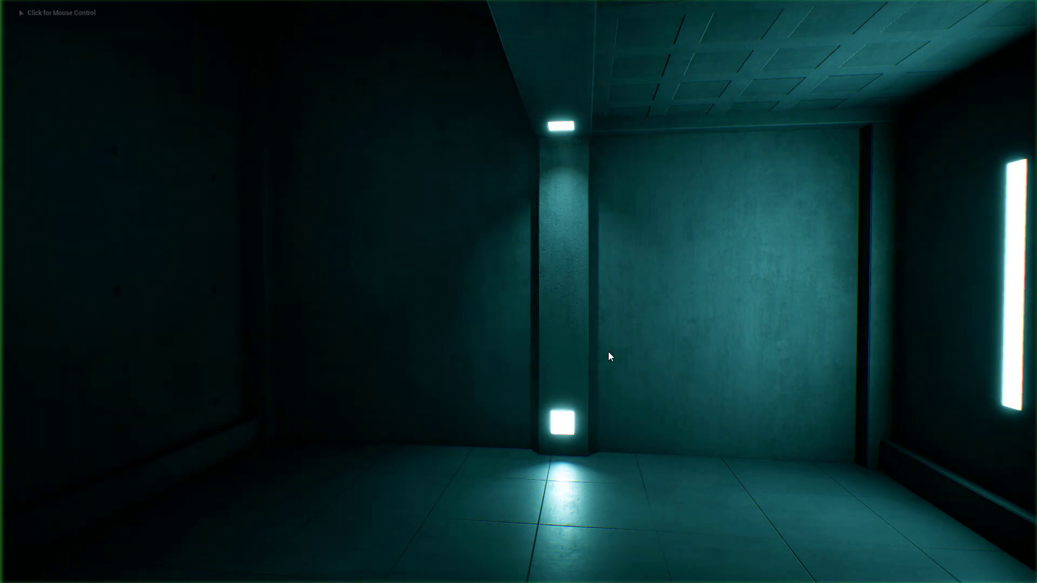
key(w)
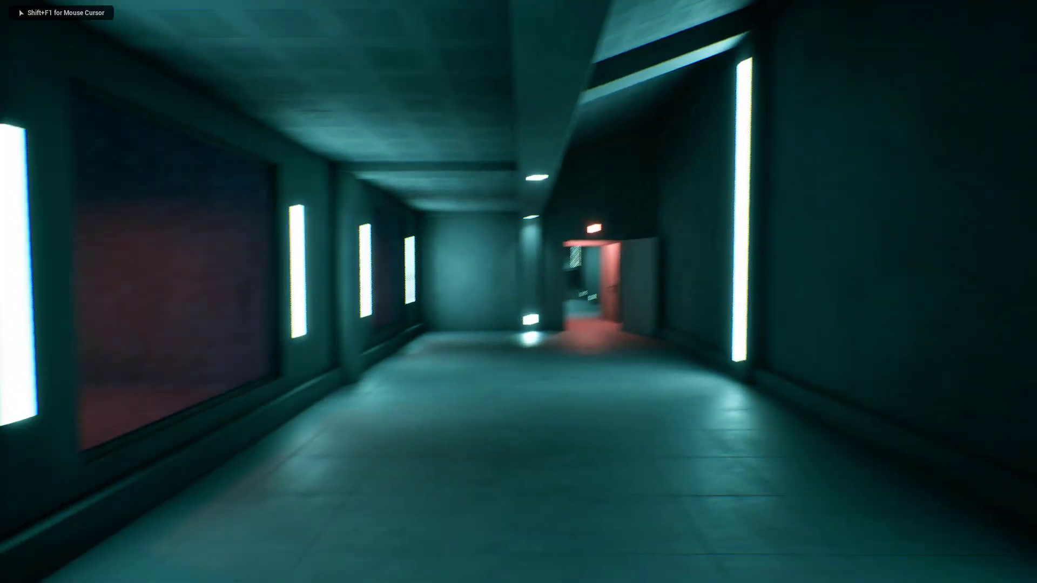
key(w)
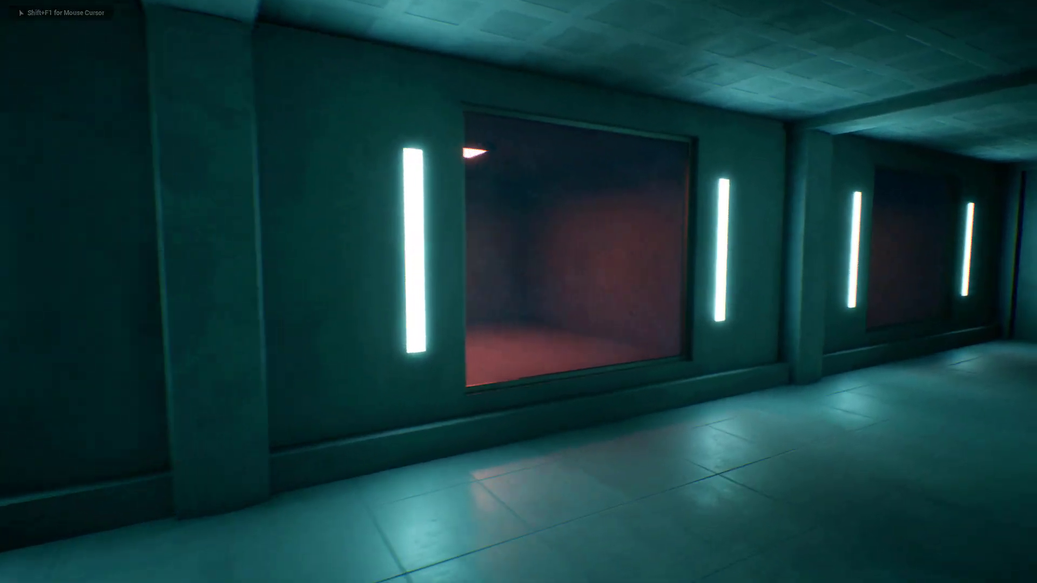